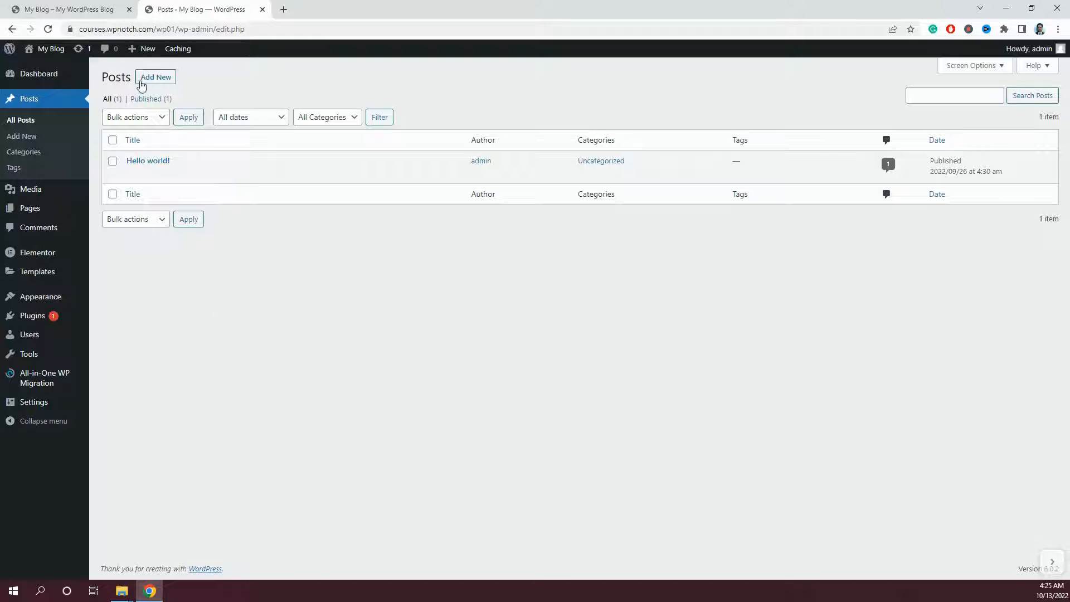
Step: Create a new post titled "Testing Our New Post!!!"
click(160, 80)
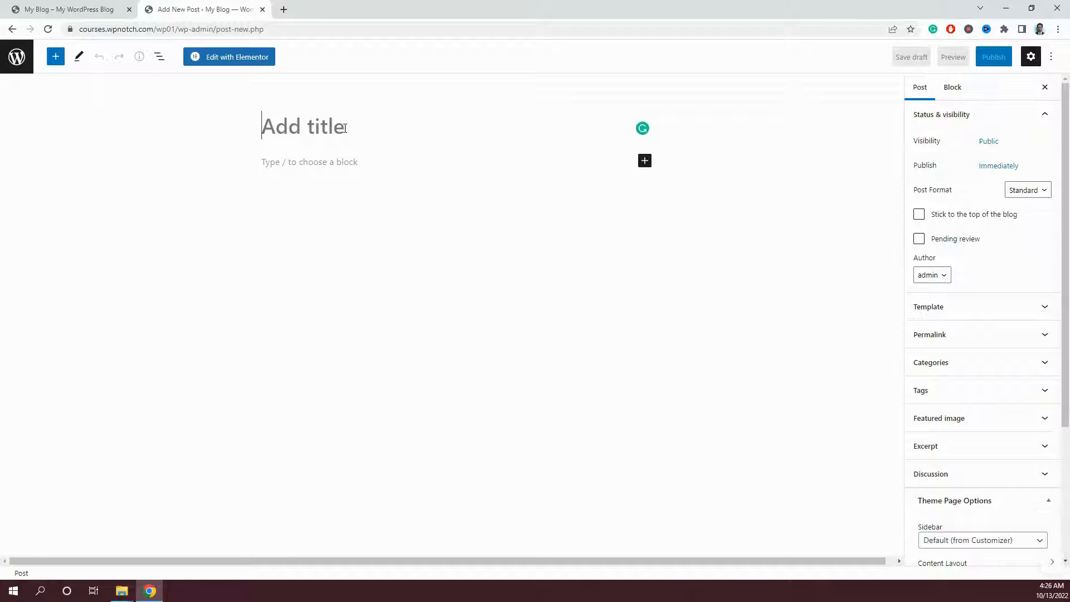
click(295, 161)
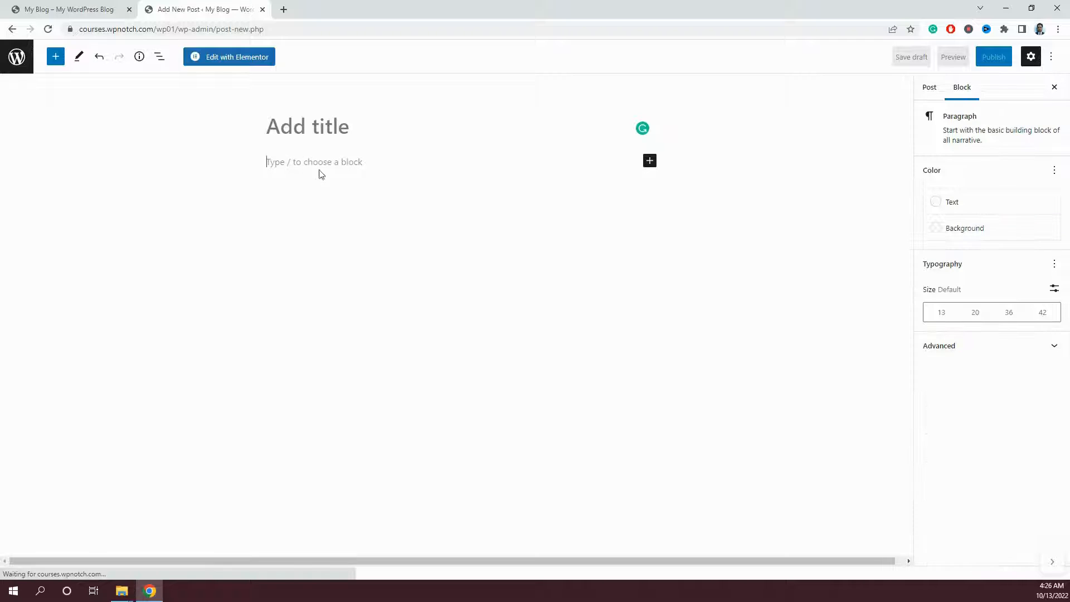
key(Up)
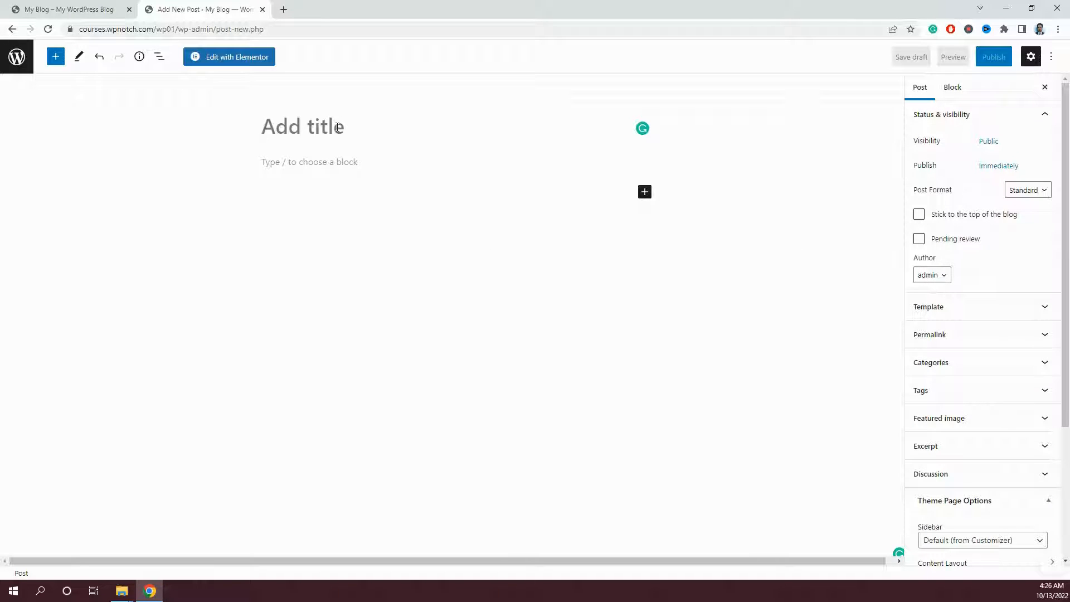
text(Testing O)
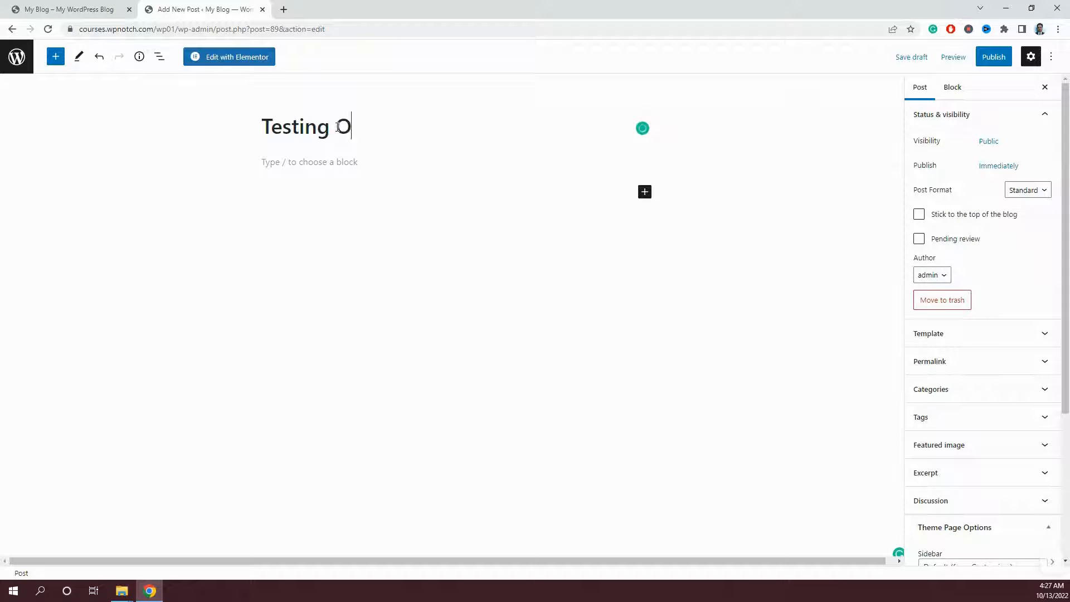
text(ur New P)
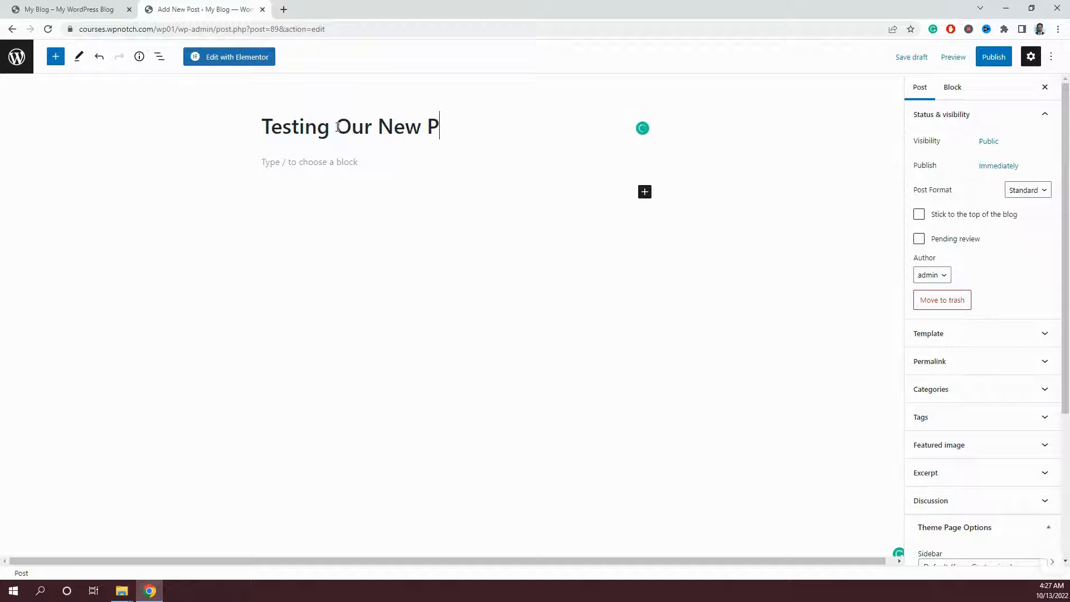
text(ost!!!)
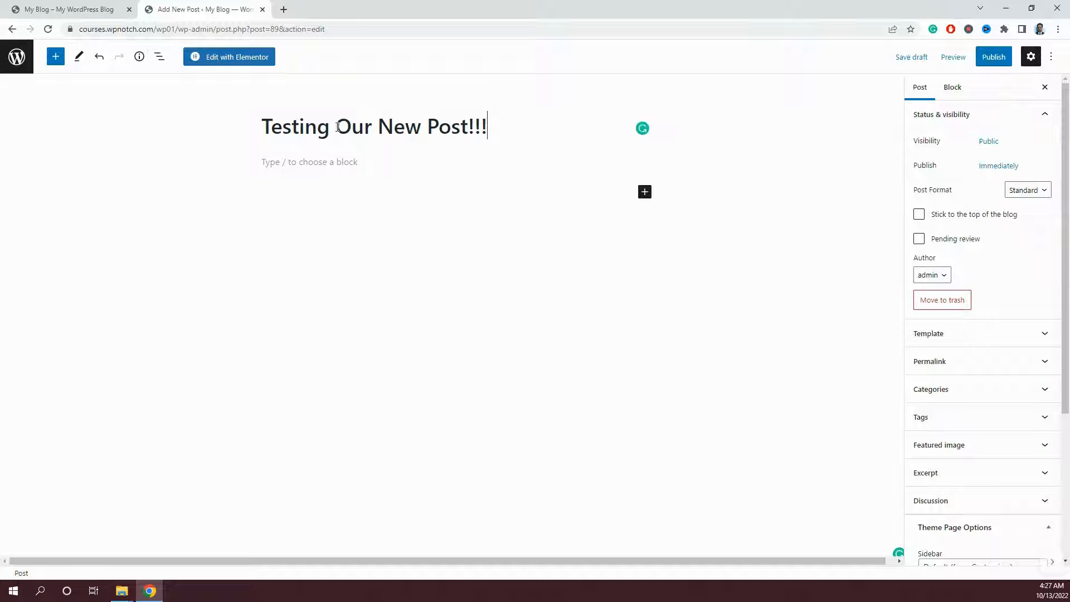
Step: Paste the two Lorem ipsum paragraphs into the post body and start a new block below them
click(339, 162)
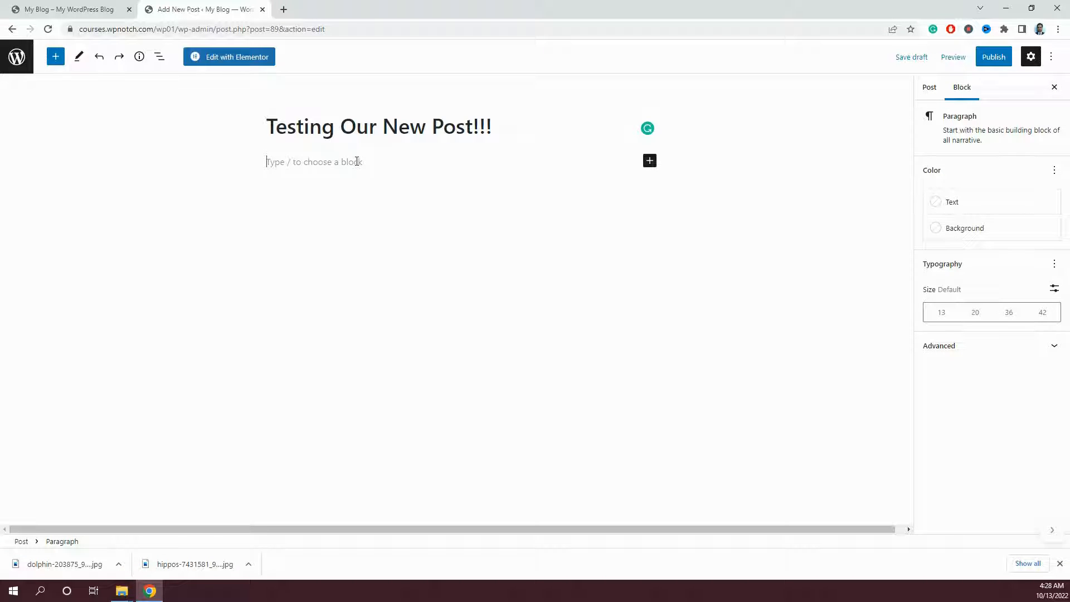
key(ctrl+v)
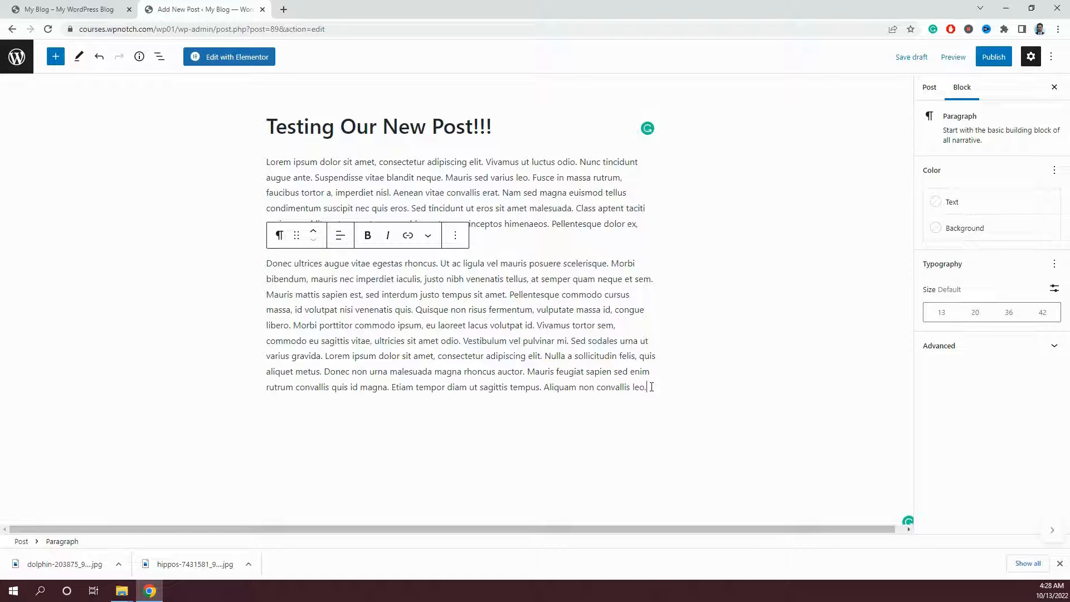
key(Return)
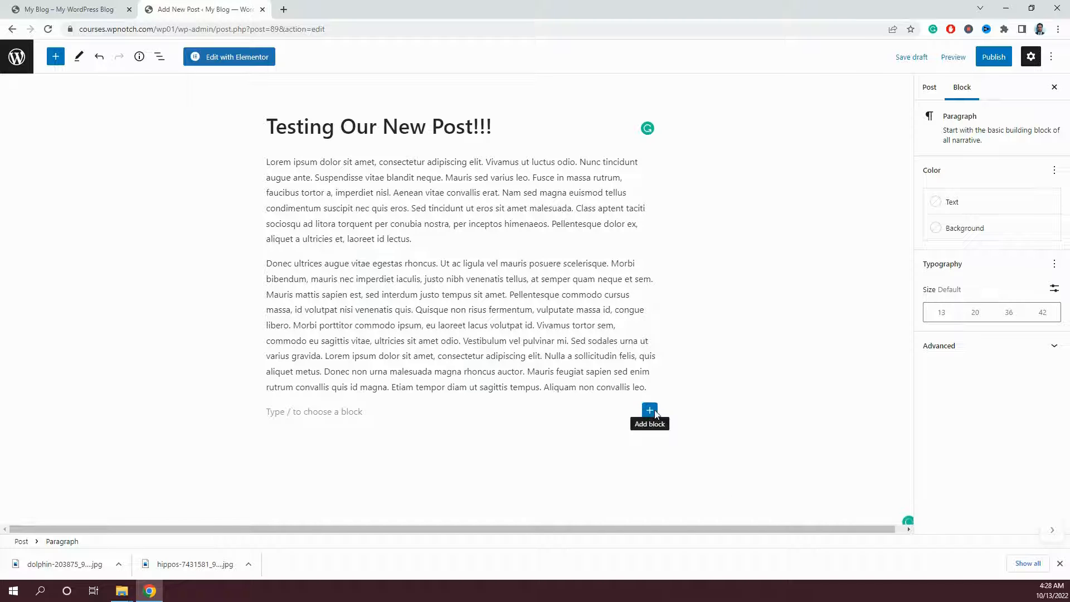
Step: Insert an image block below the paragraphs and upload the PNG whose name ends in "[T] How to edit permlinks wordpress.png"
click(654, 415)
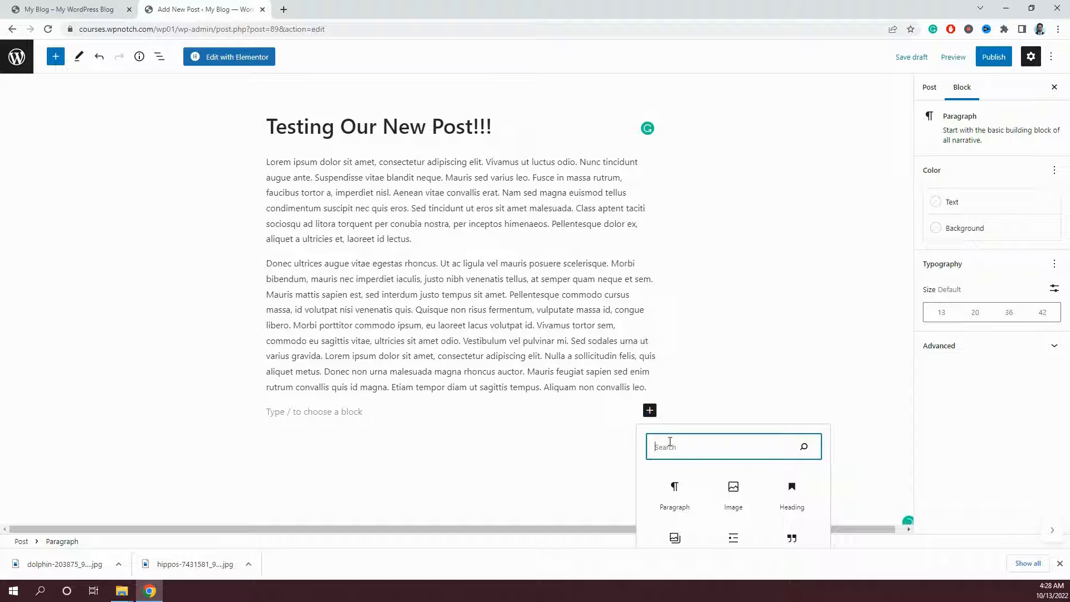
click(732, 497)
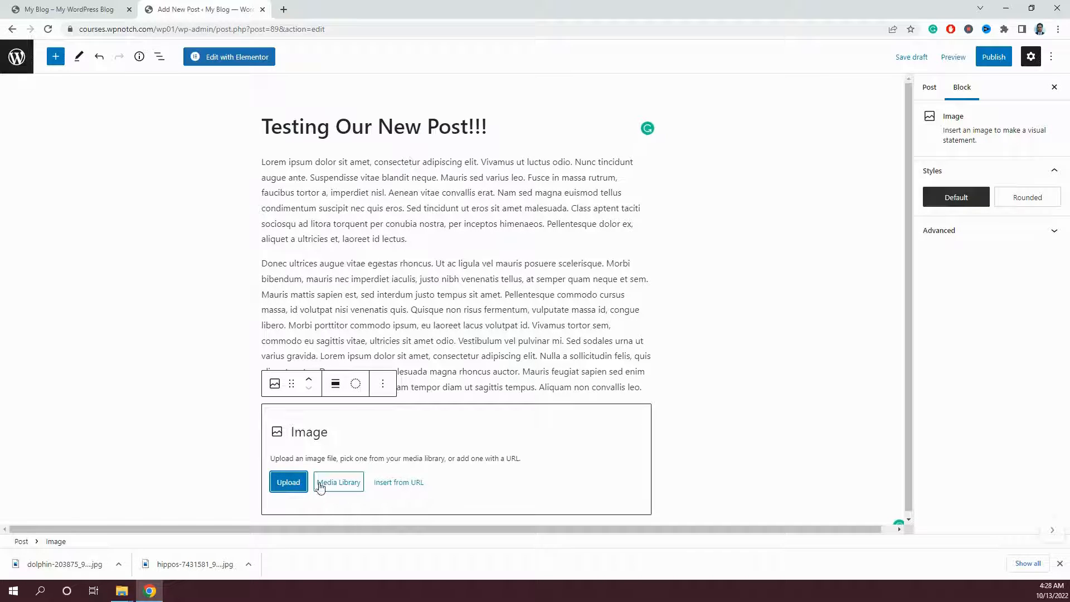
click(293, 483)
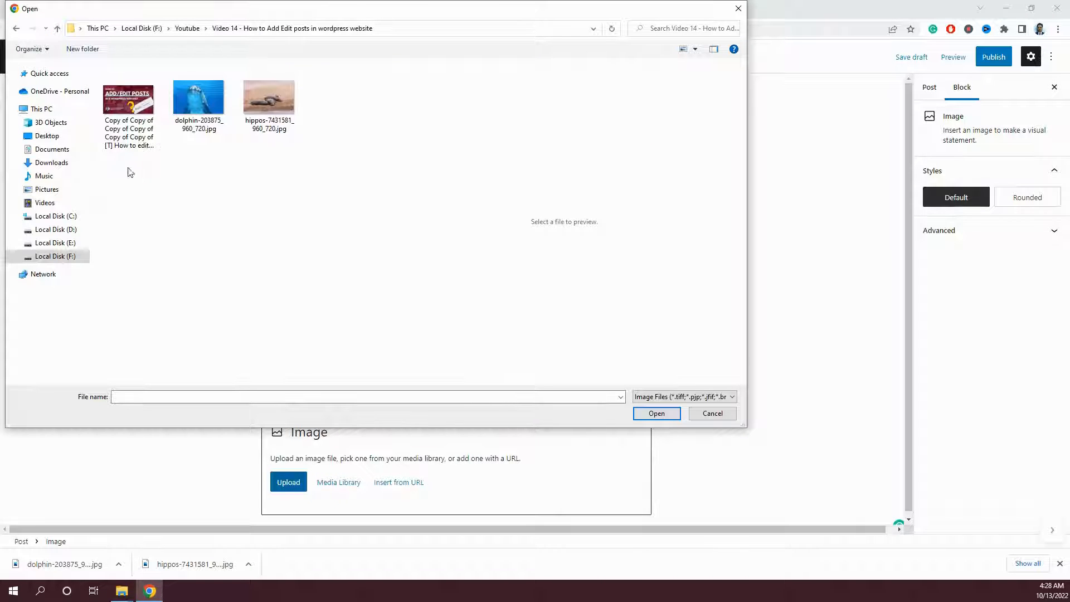
click(130, 131)
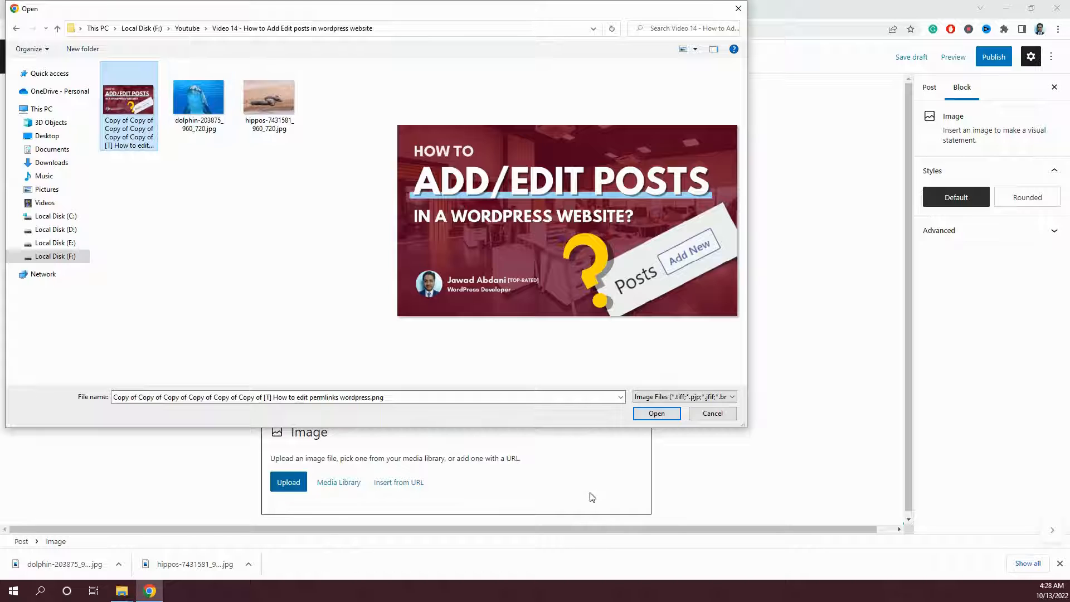
click(655, 413)
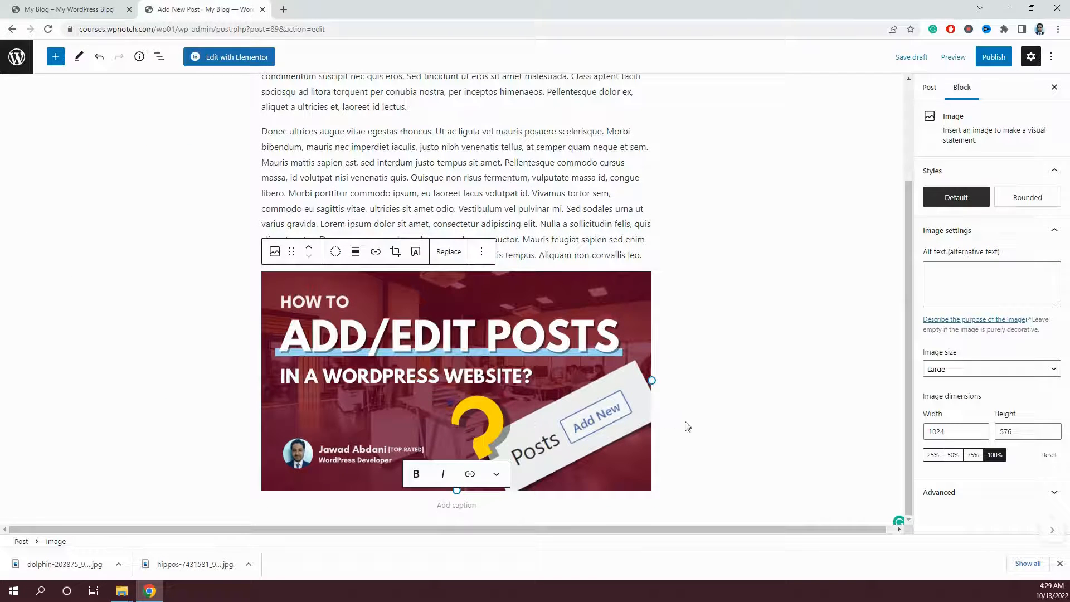
click(669, 426)
Step: Paste the two Lorem ipsum paragraphs again below the image and start an empty block after them
scroll(613, 491, down, 1)
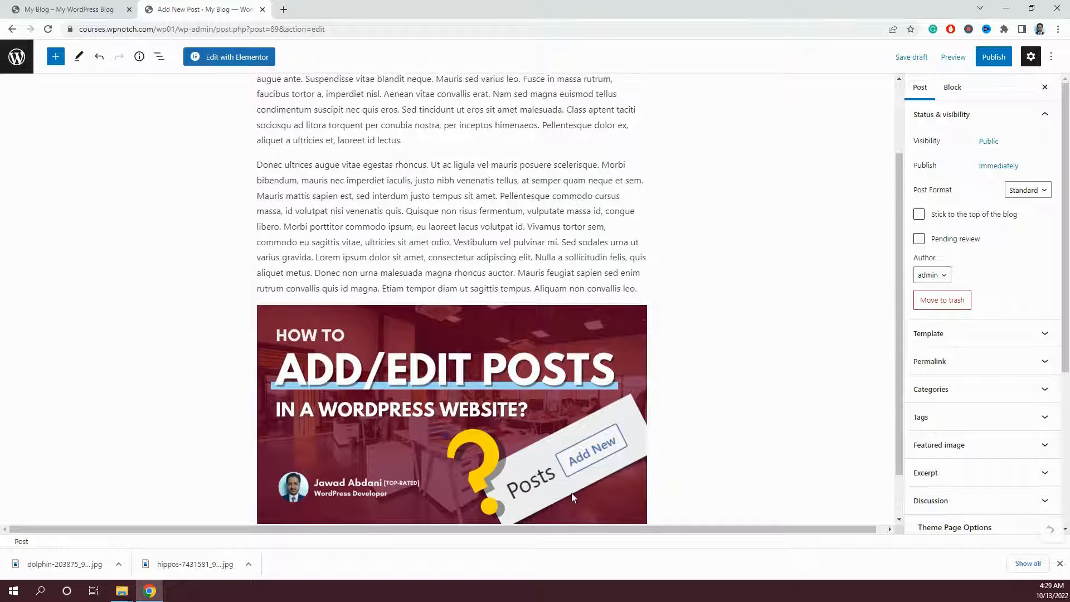
click(491, 496)
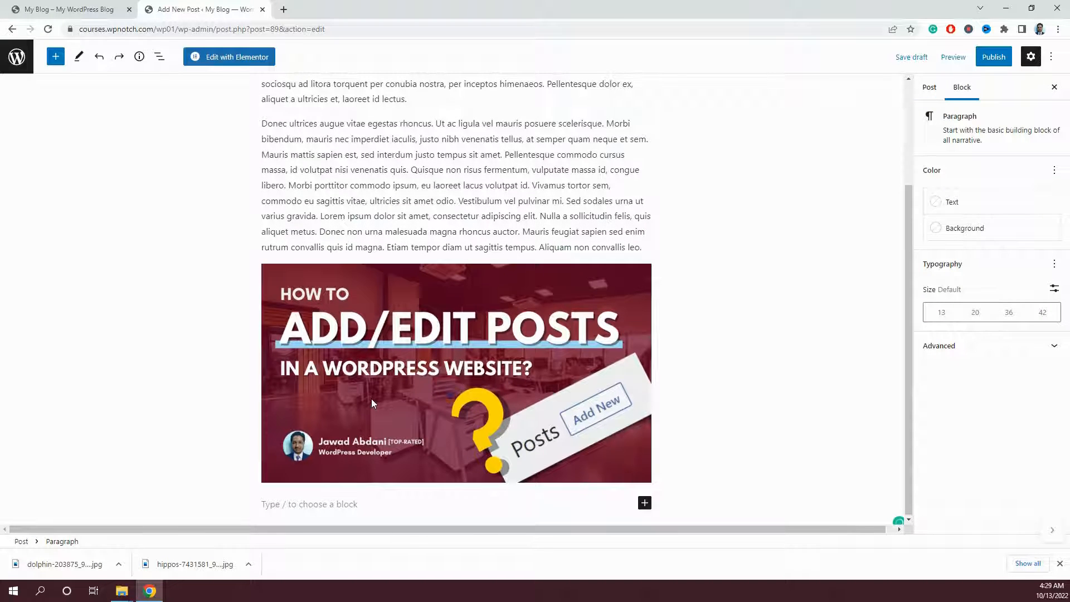
key(ctrl+shift+z)
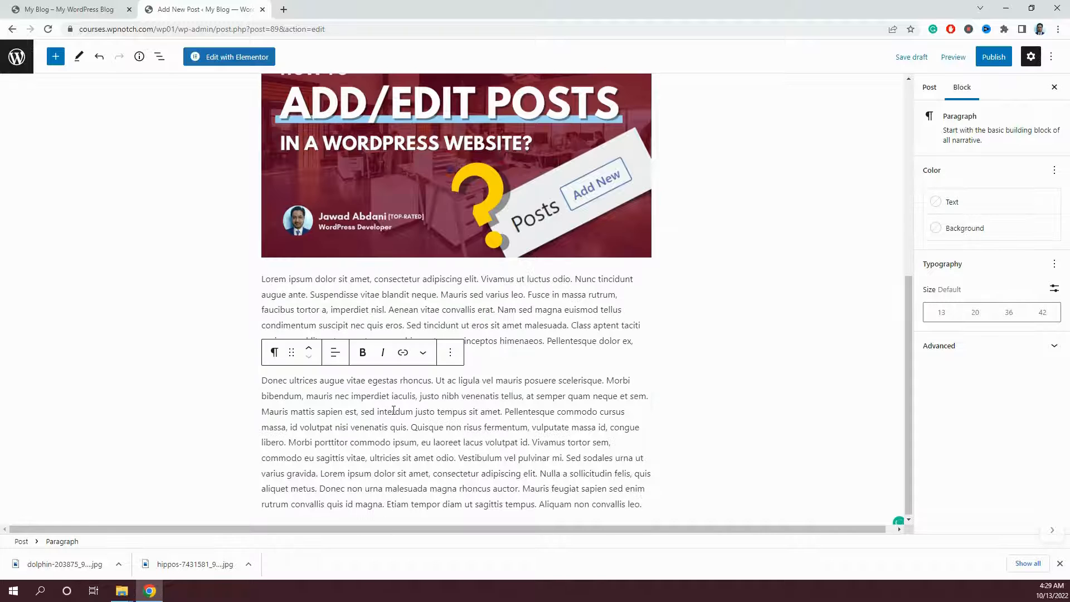
key(Return)
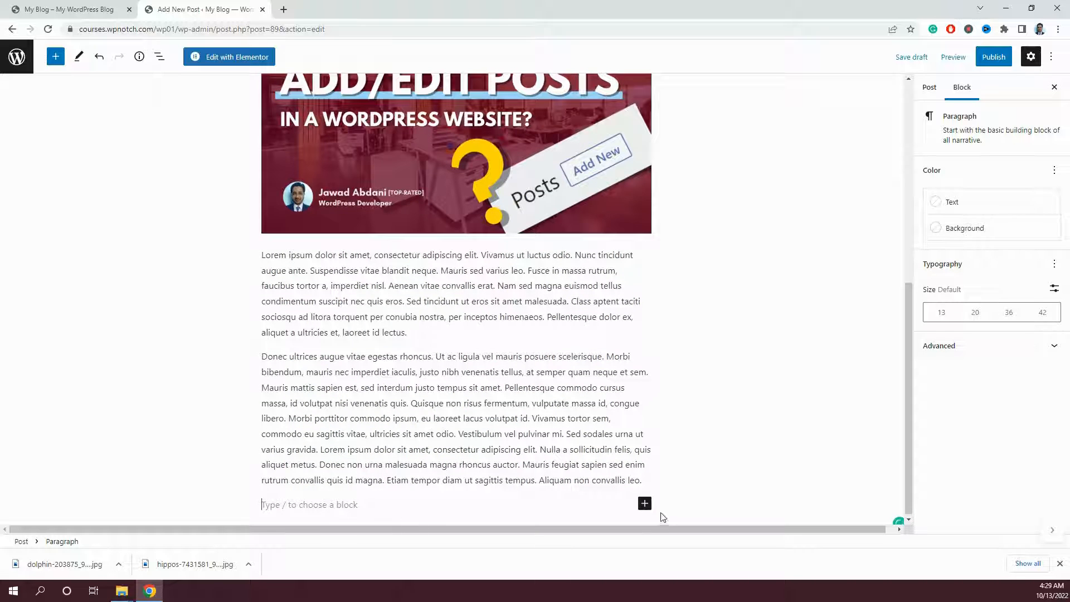
Step: Insert a second image block at the end of the post and upload dolphin-203875_960_720.jpg
click(644, 504)
click(737, 390)
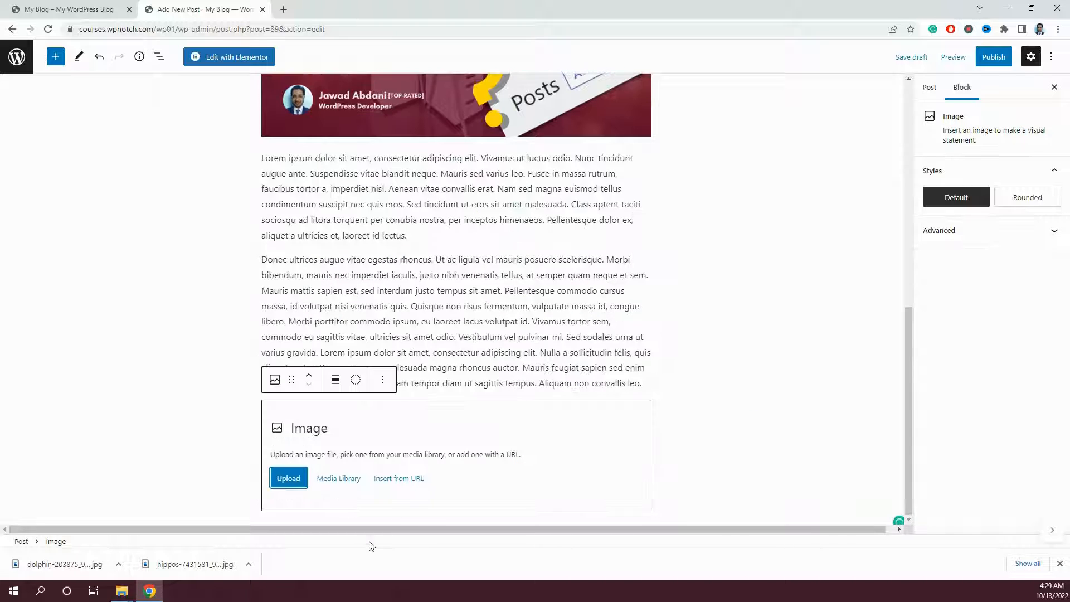
click(289, 479)
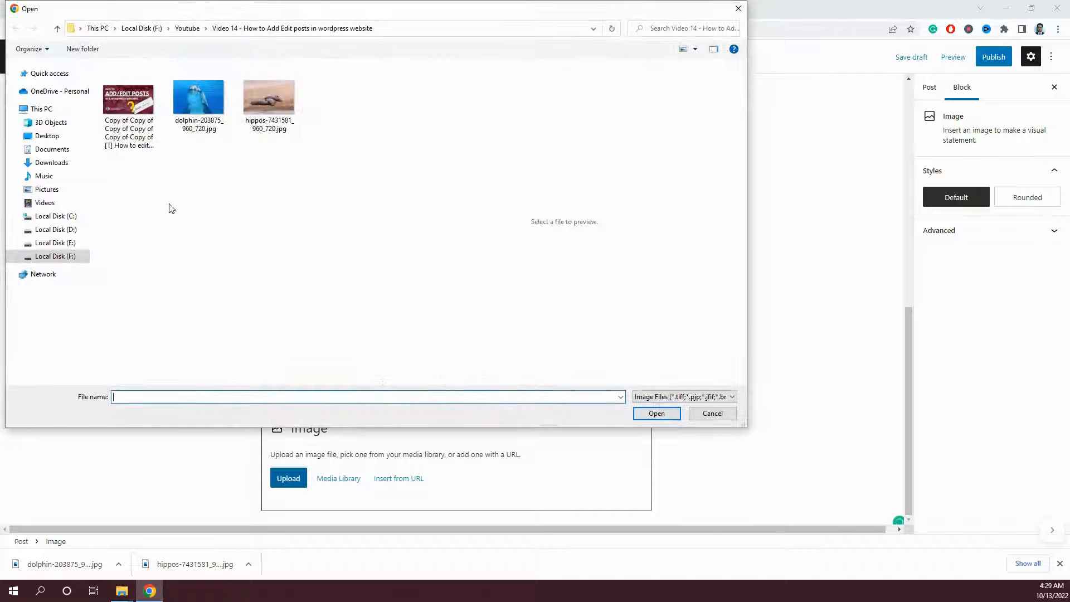
click(203, 125)
click(653, 412)
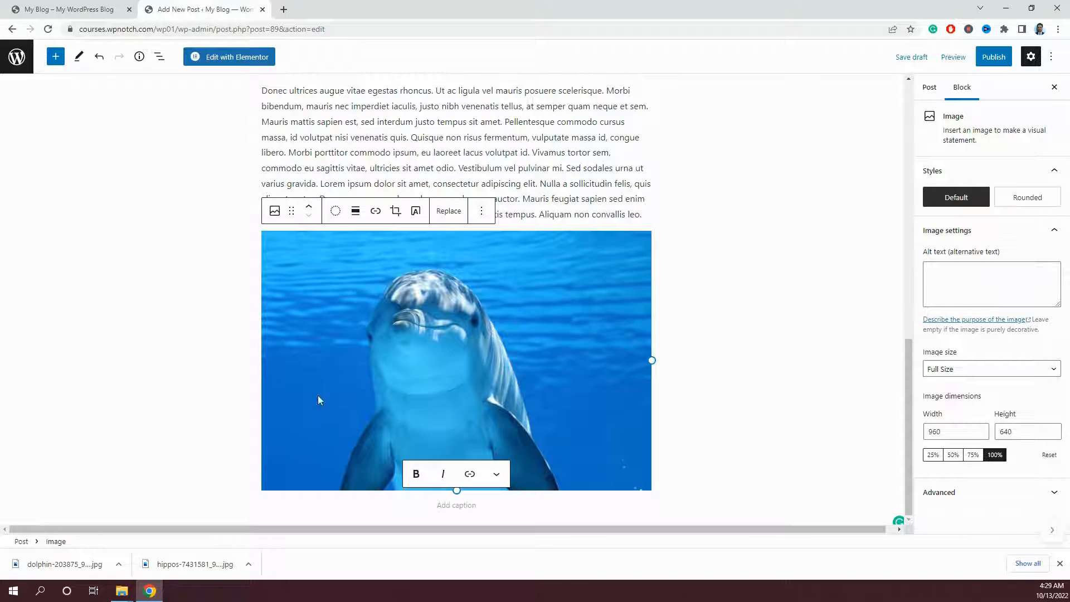
Step: Review the post's visibility choices and its publish date options in the post settings
scroll(745, 356, up, 5)
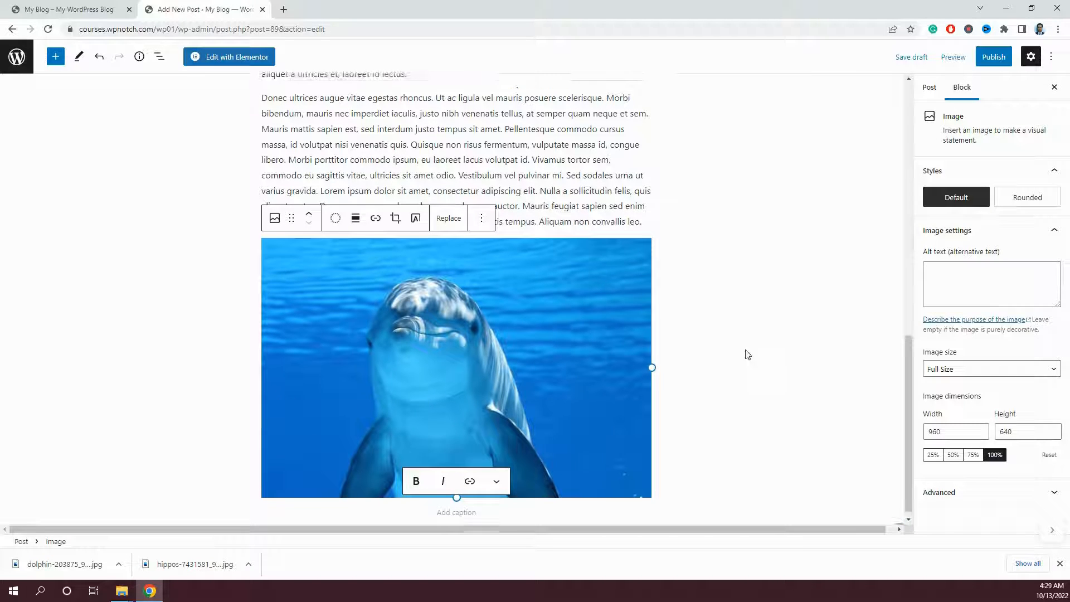
scroll(723, 391, up, 3)
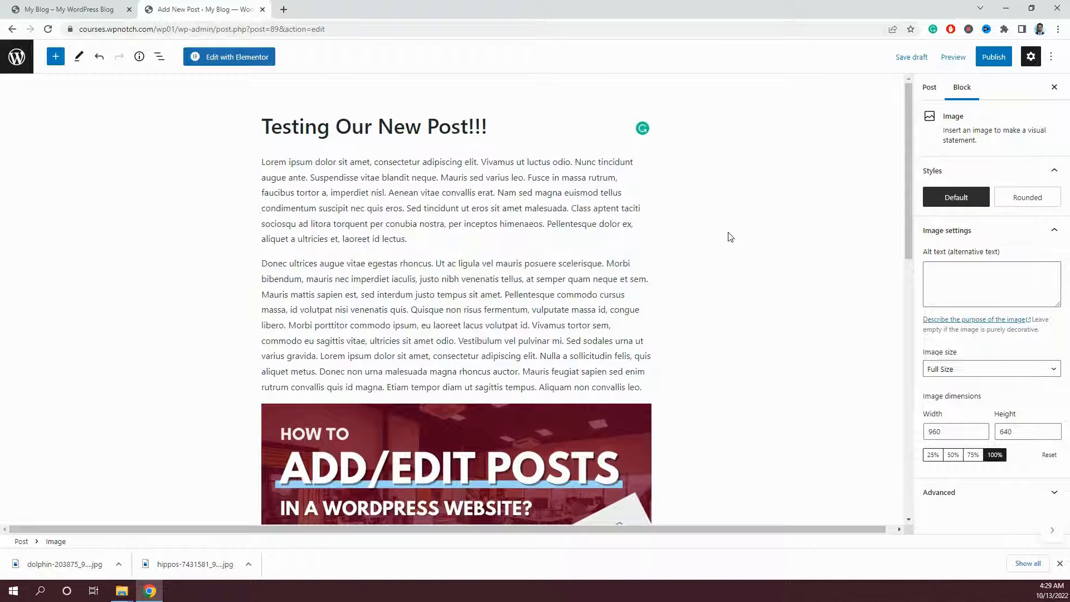
click(929, 87)
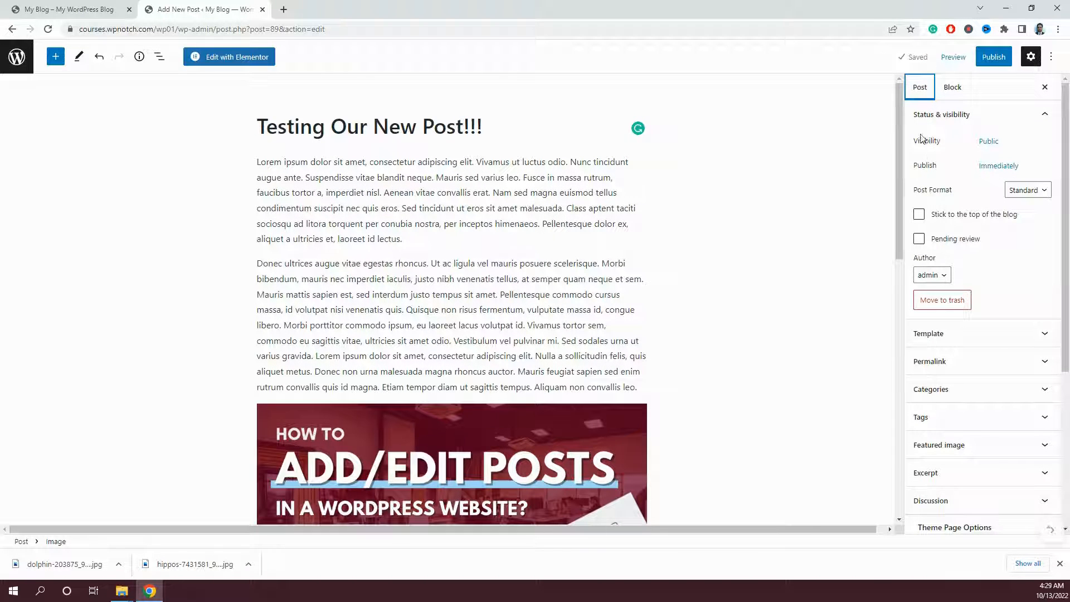
click(987, 143)
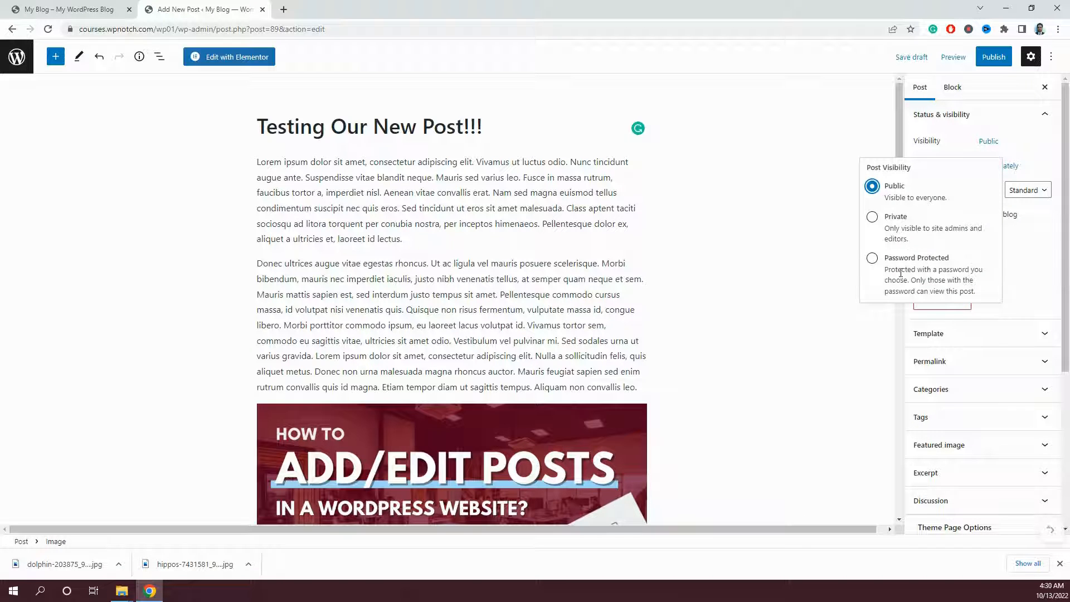
click(1047, 164)
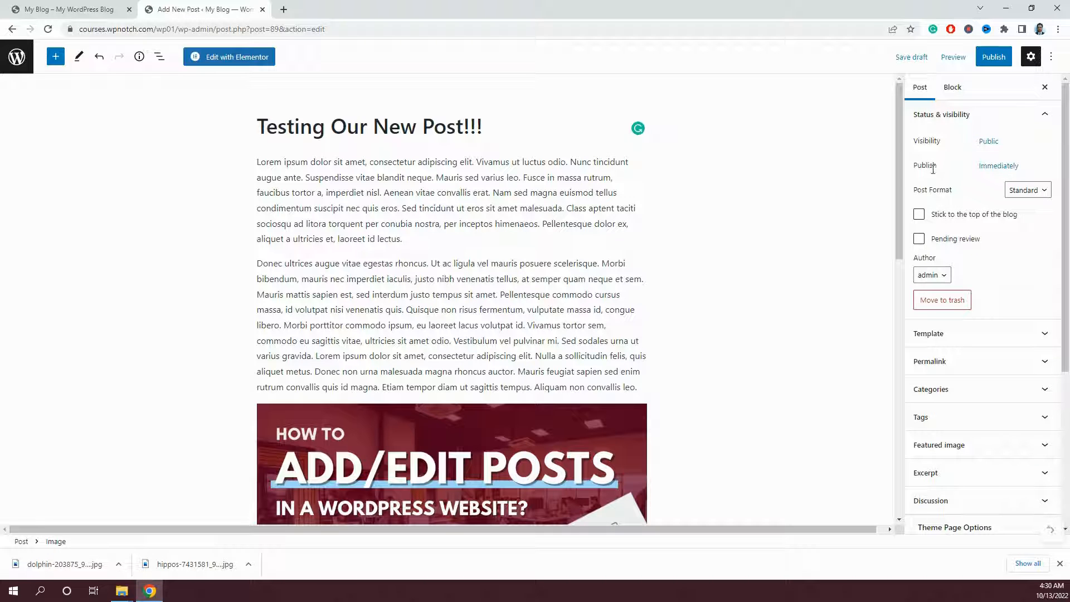
click(998, 166)
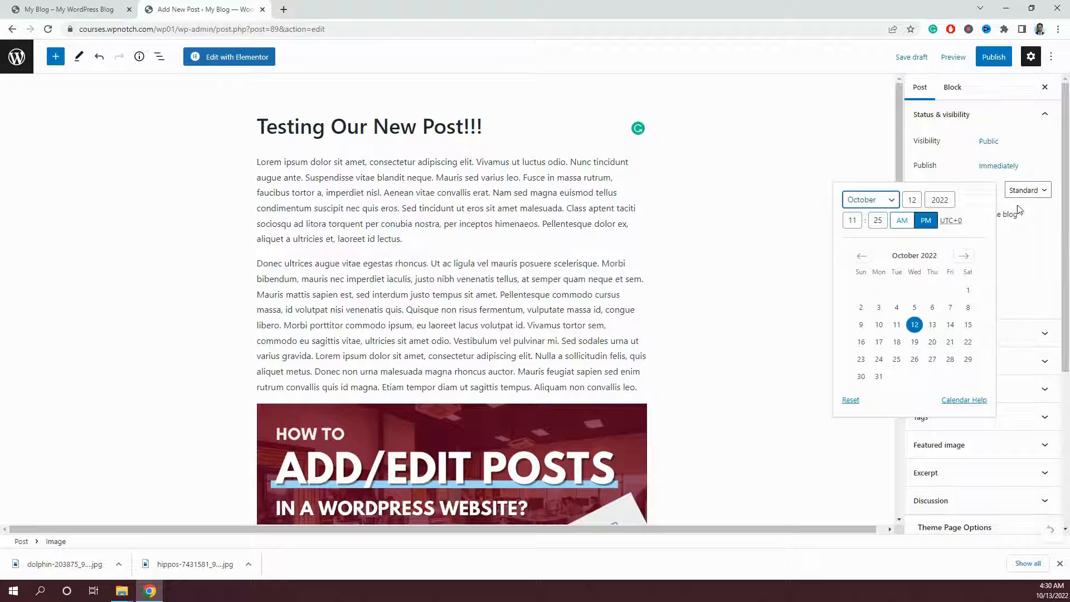
click(1037, 176)
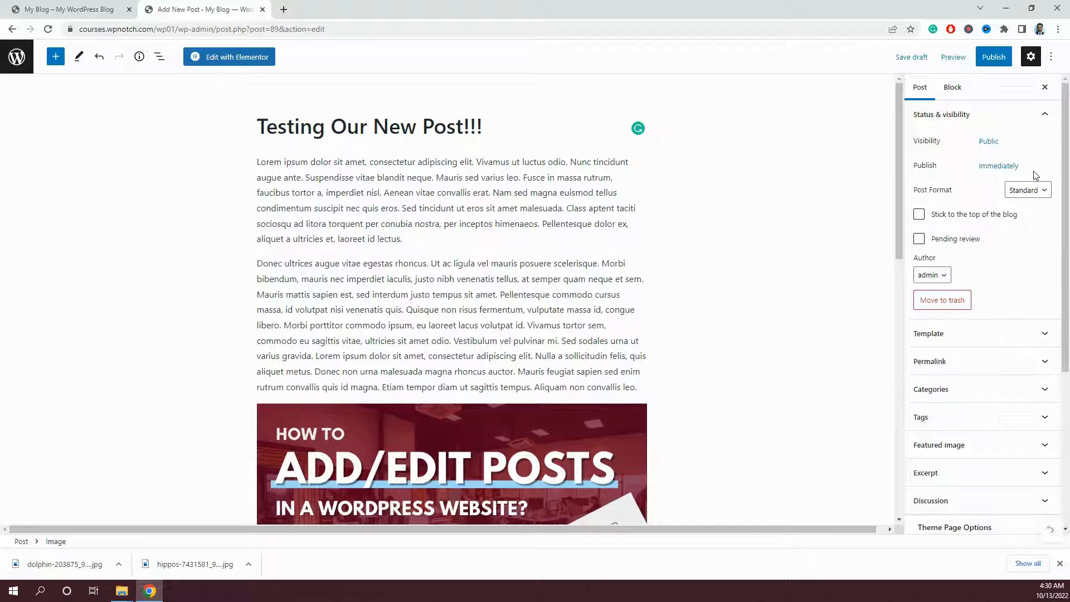
Step: Review the available post formats, the author choices and the permalink of the post
click(1018, 192)
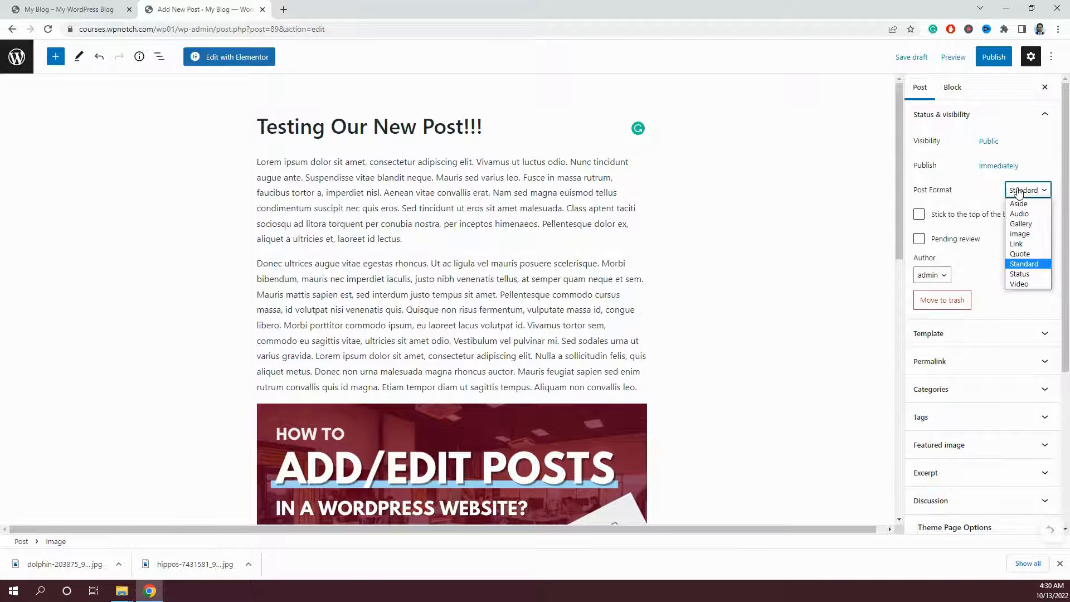
click(1018, 192)
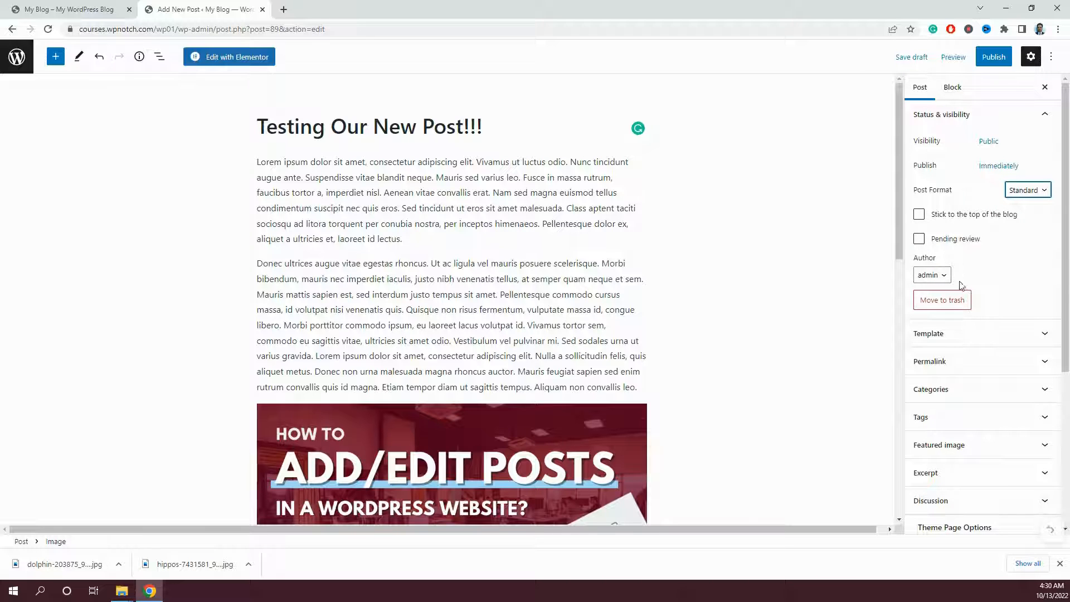
click(936, 278)
click(936, 277)
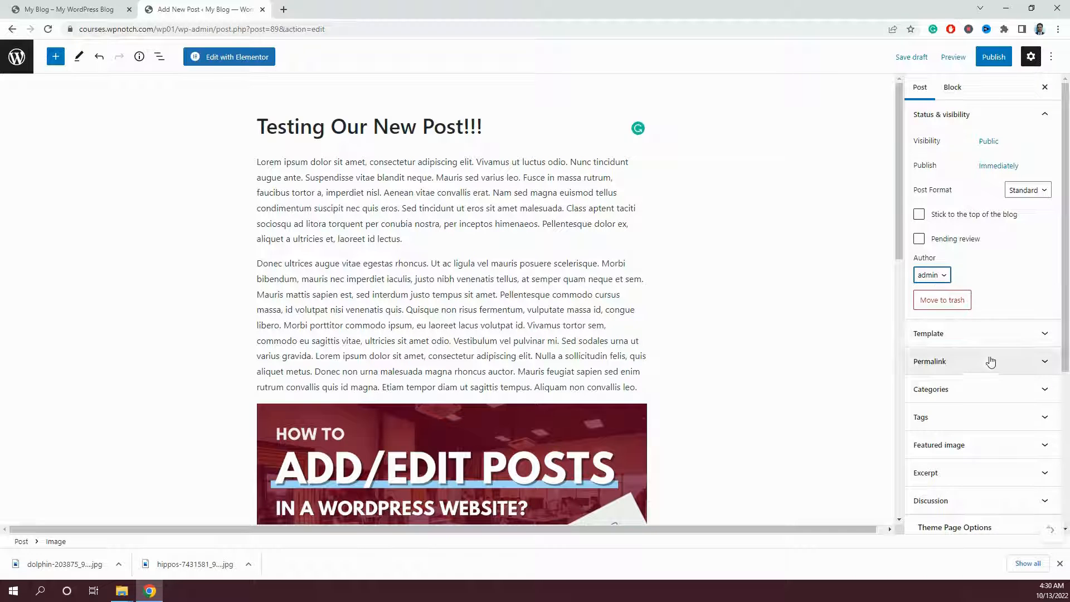
scroll(972, 334, down, 1)
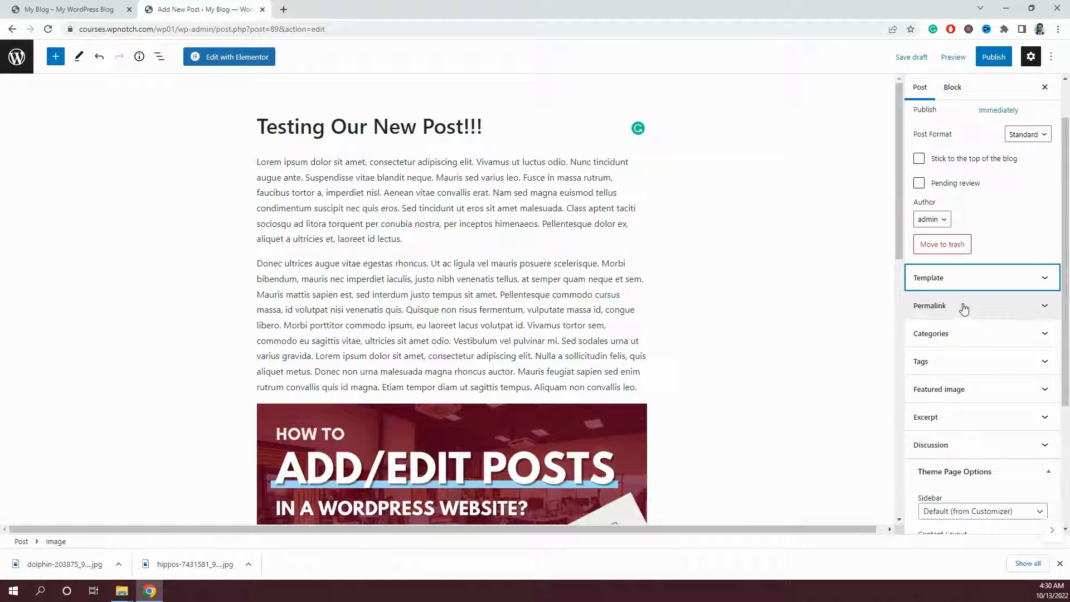
click(961, 307)
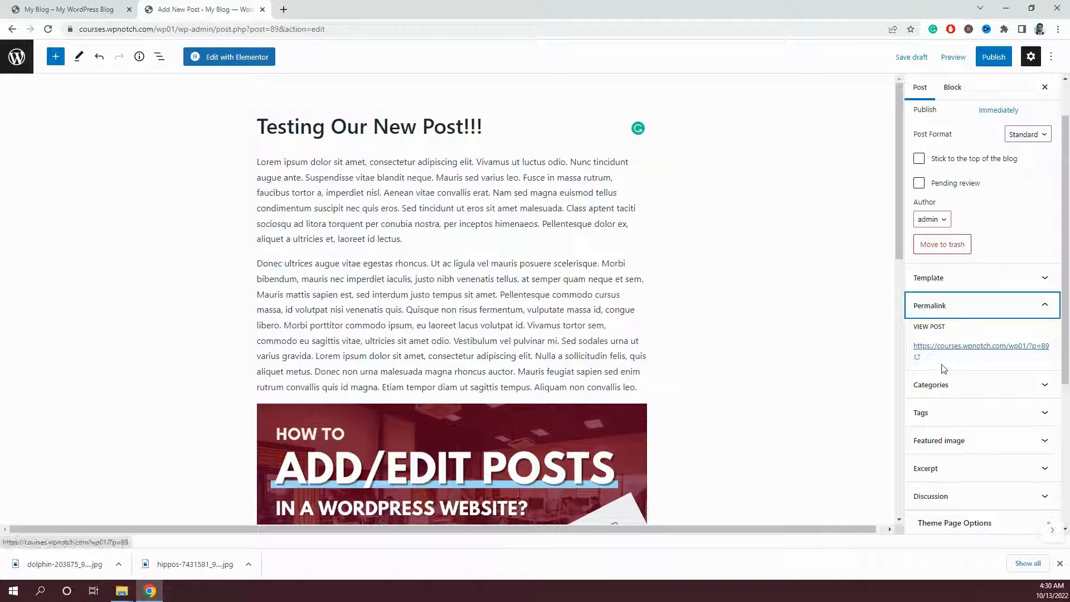
Step: Create a new category named WordPress Tutorials and assign it to the post
click(940, 385)
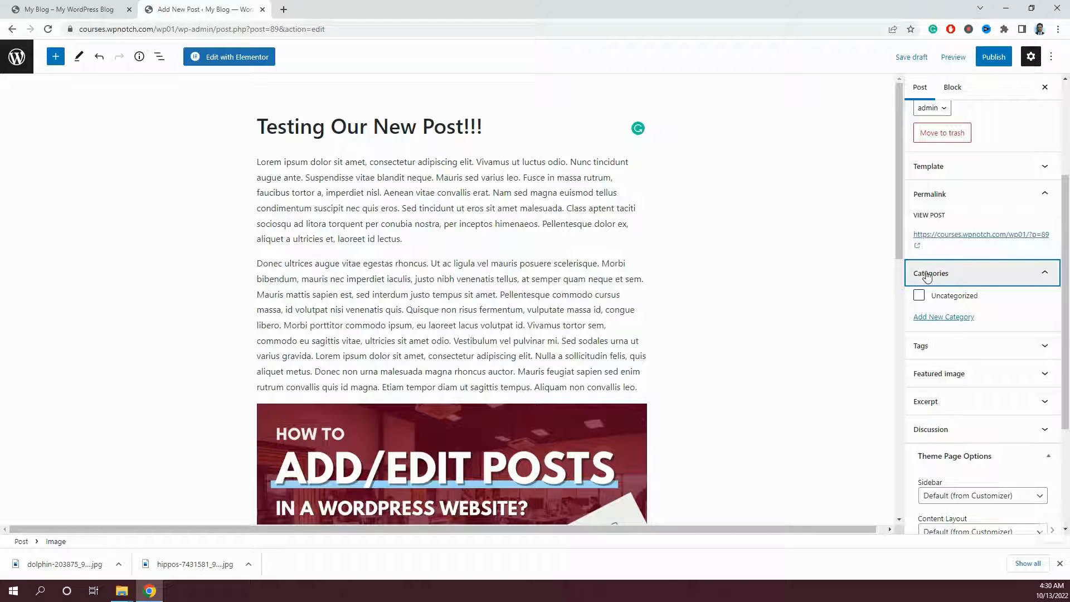
click(939, 322)
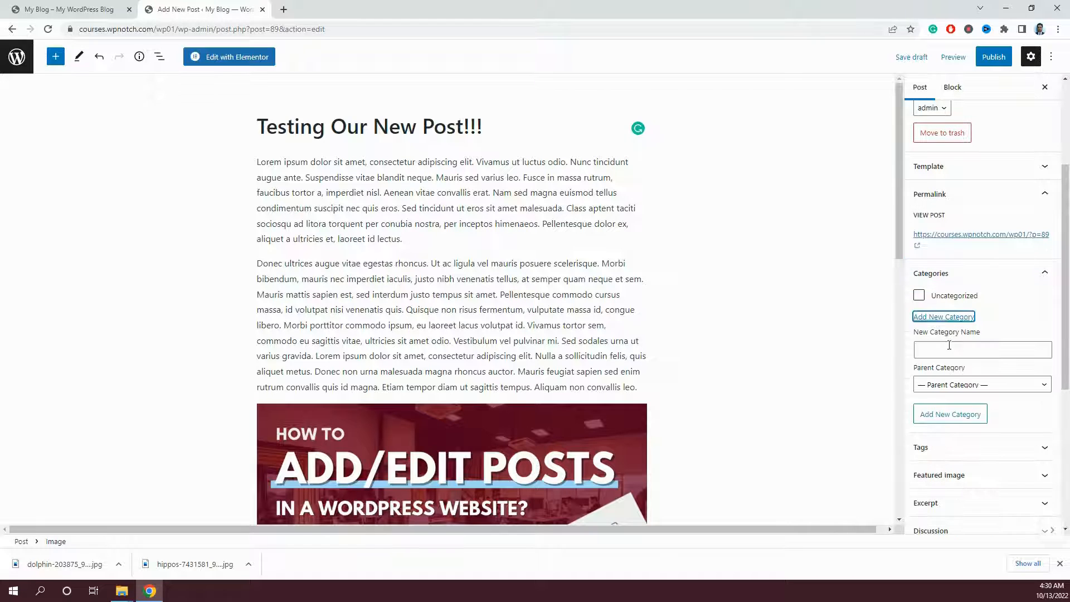
click(946, 348)
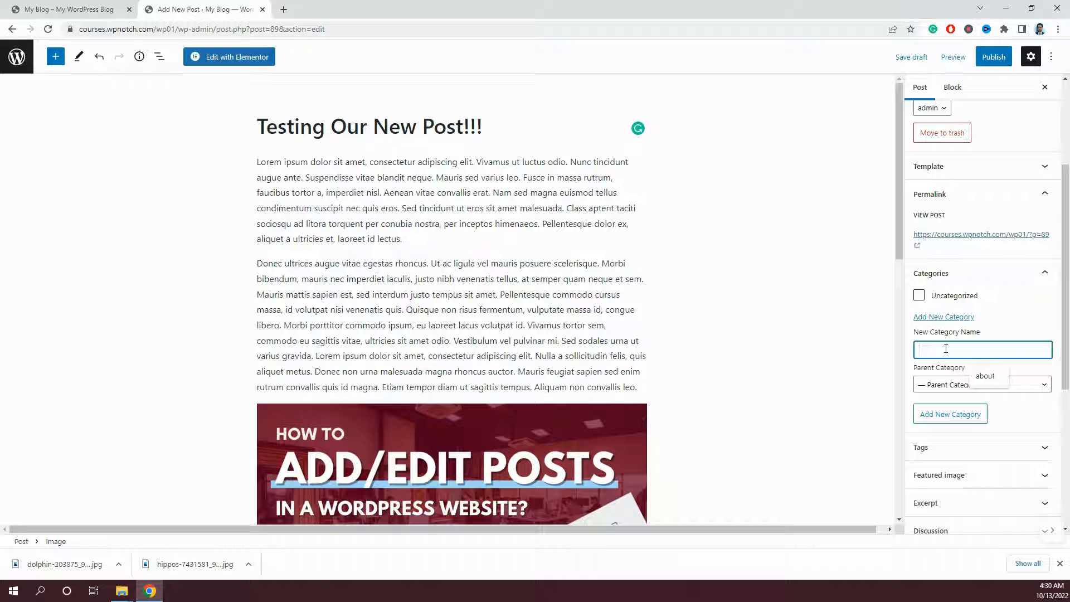
text(WordPress Tutorials)
click(955, 414)
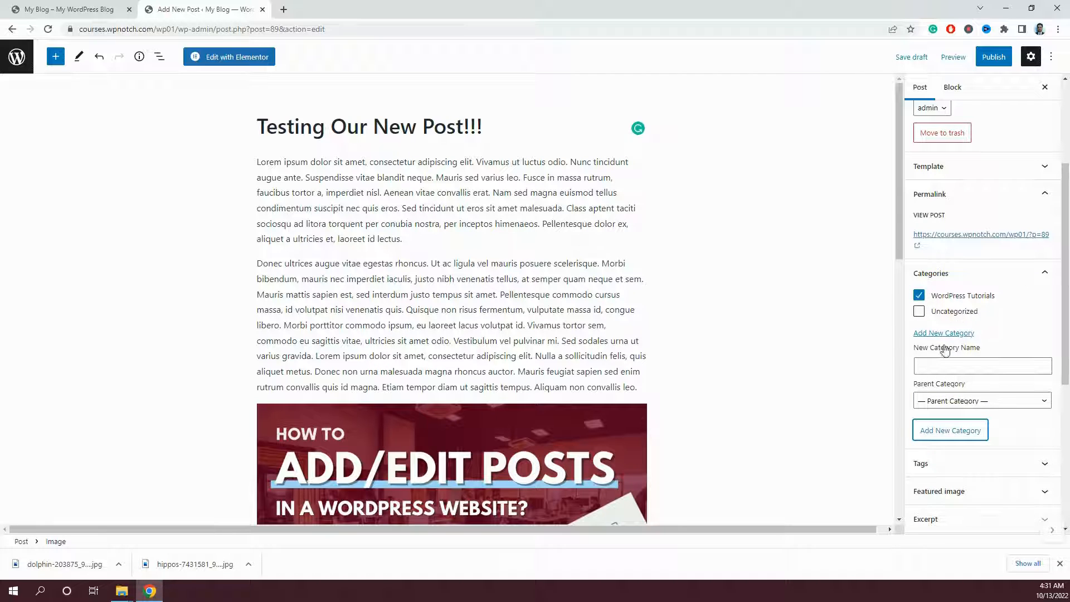
Step: Add the tags wordpress, tutorial and add posts to the post
scroll(947, 351, down, 3)
click(965, 296)
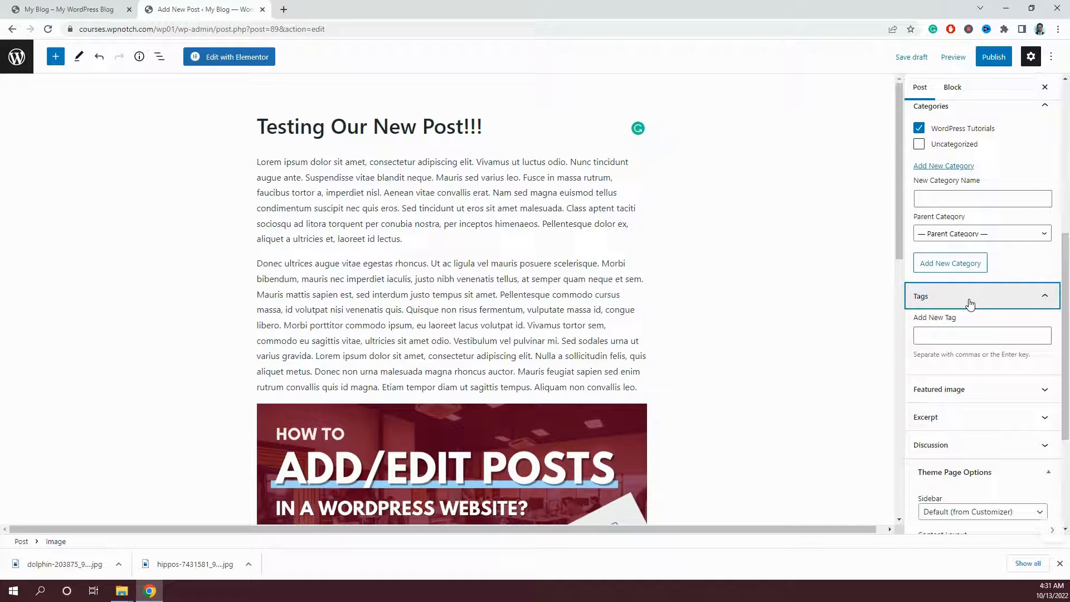
click(972, 334)
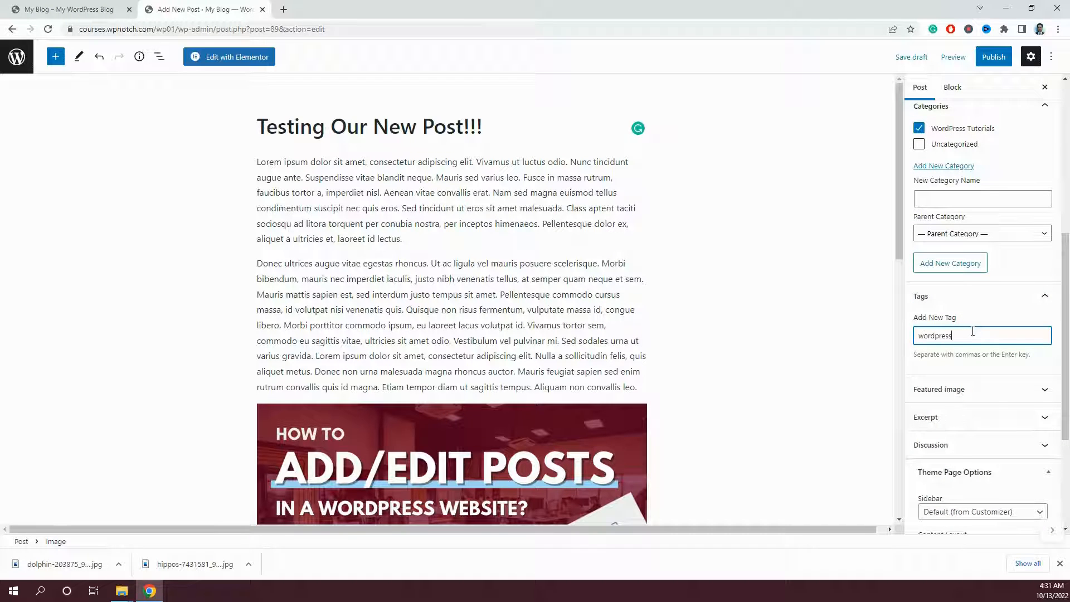
key(Return)
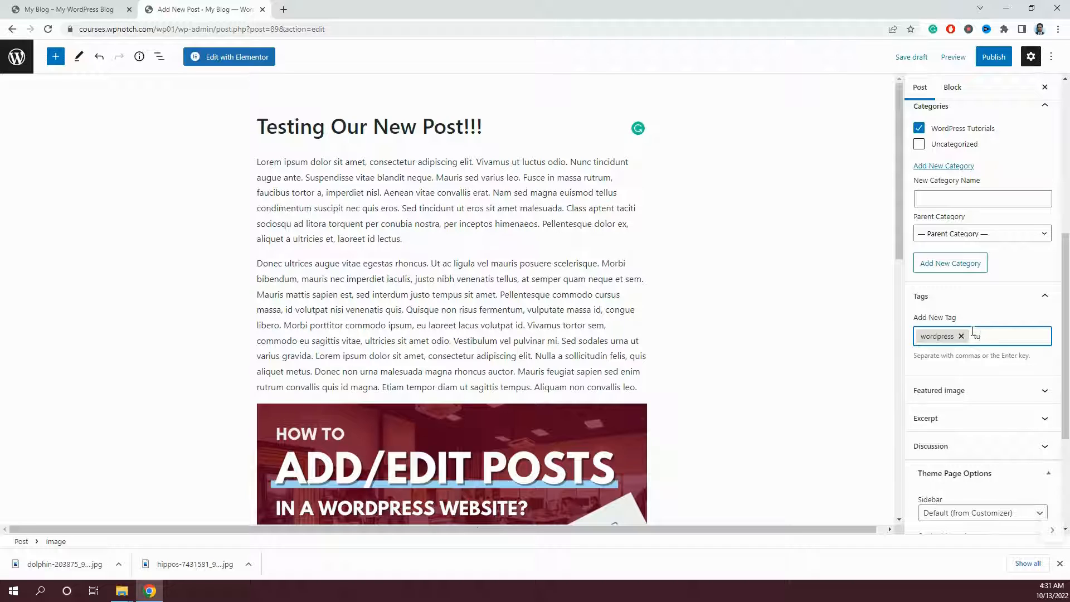
key(Return)
text(add posts)
key(Return)
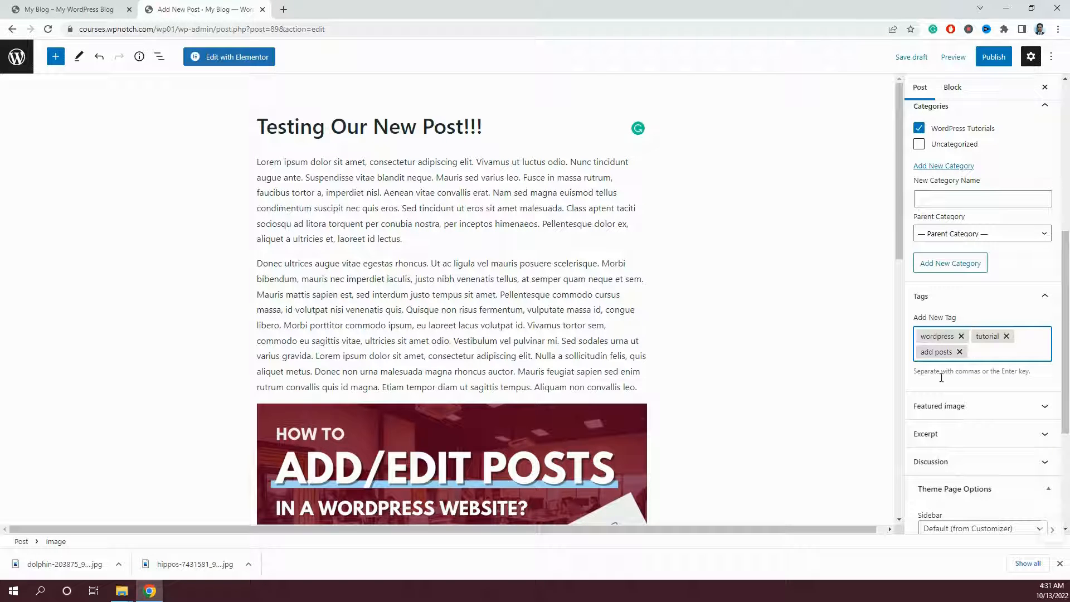
Step: Set the How to Add/Edit Posts picture from the media library as the post's featured image
click(942, 411)
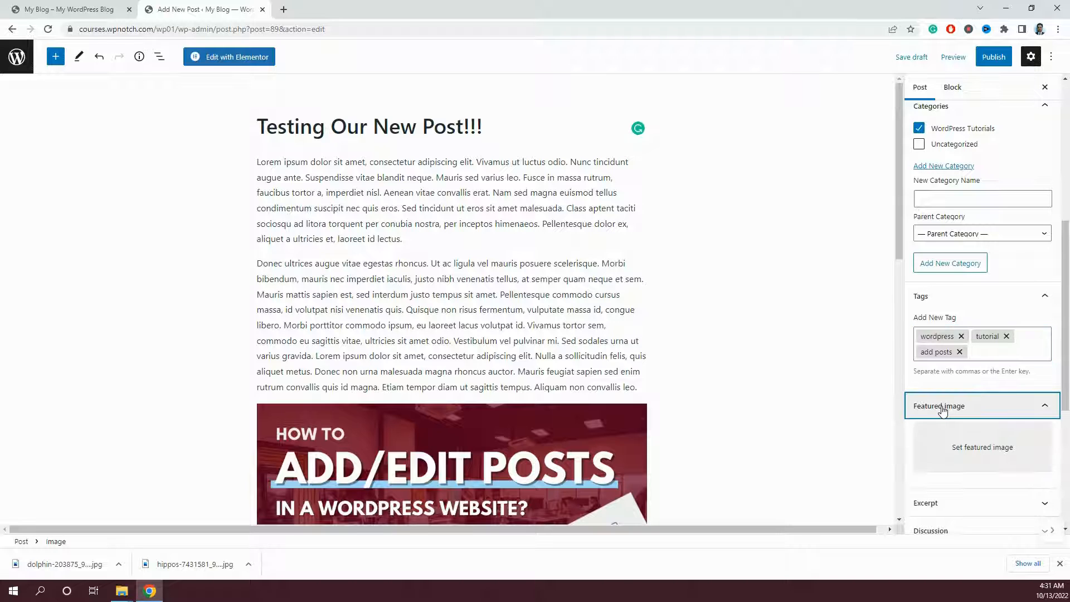
click(950, 454)
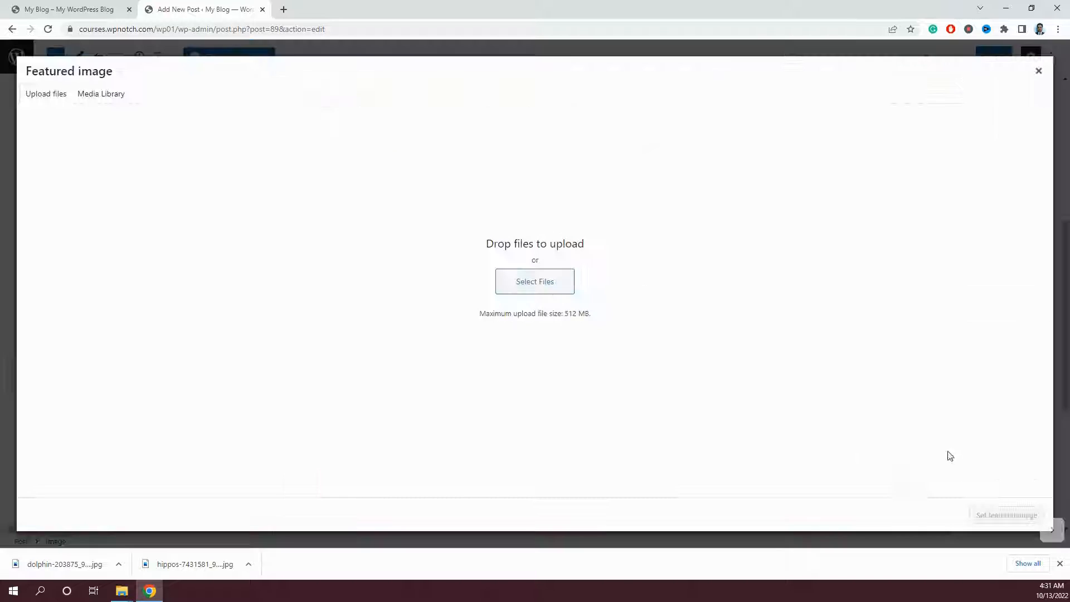
click(96, 96)
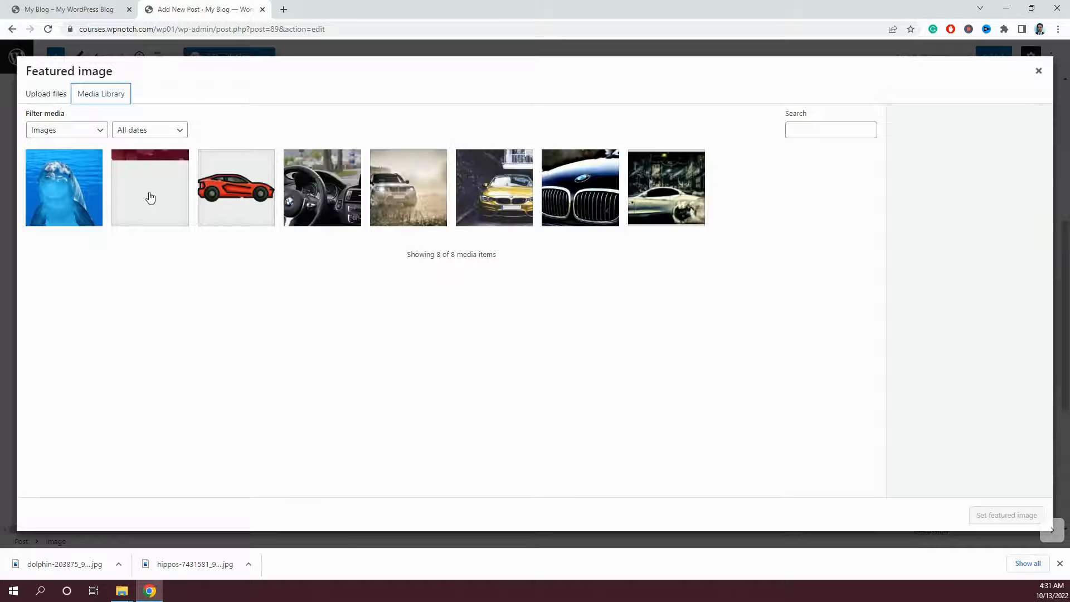
click(149, 200)
click(1030, 517)
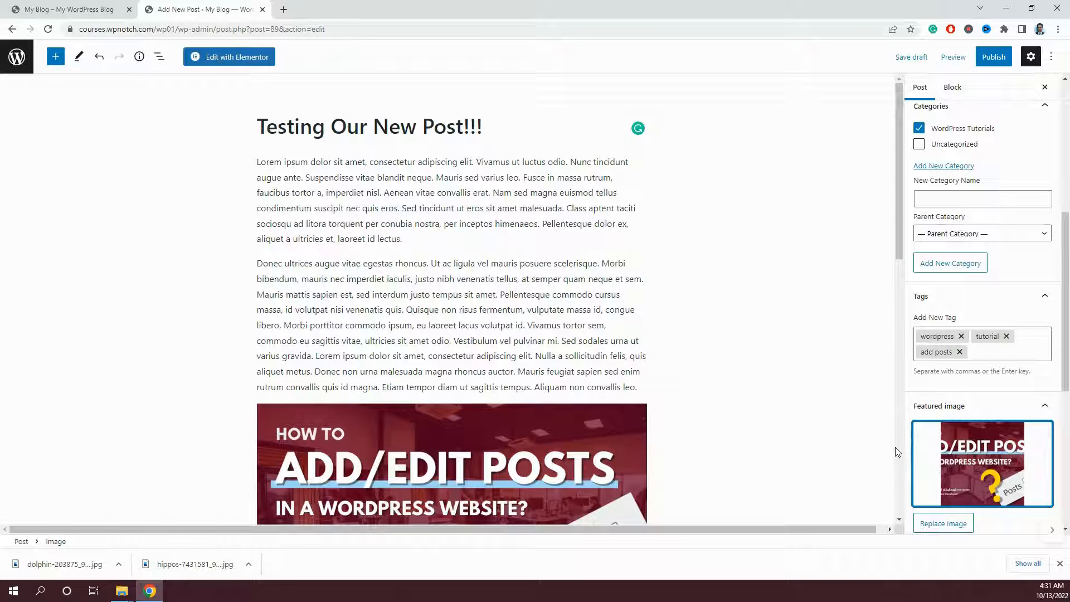
Step: Fill the post's excerpt with the opening Lorem ipsum sentences up to "Nunc tincidunt augue ante", ending in an ellipsis
scroll(915, 467, down, 2)
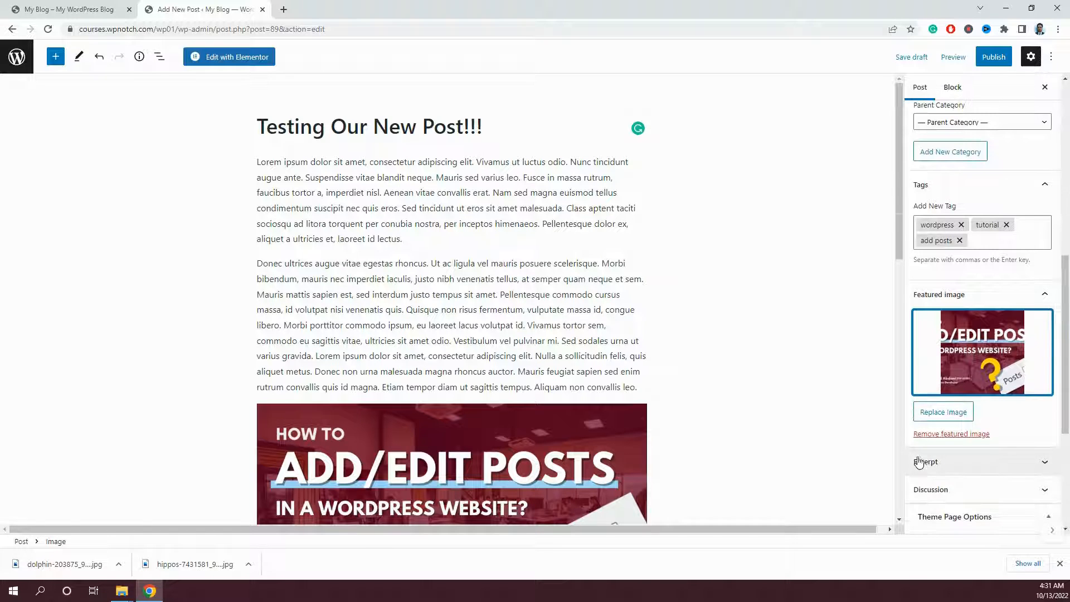
scroll(925, 479, down, 1)
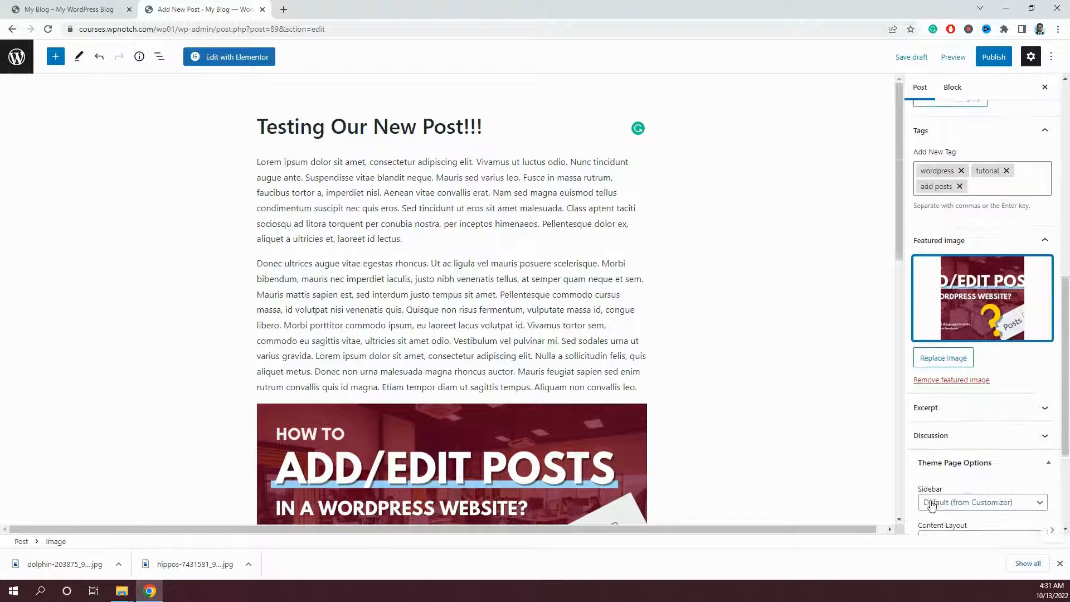
click(948, 411)
click(953, 453)
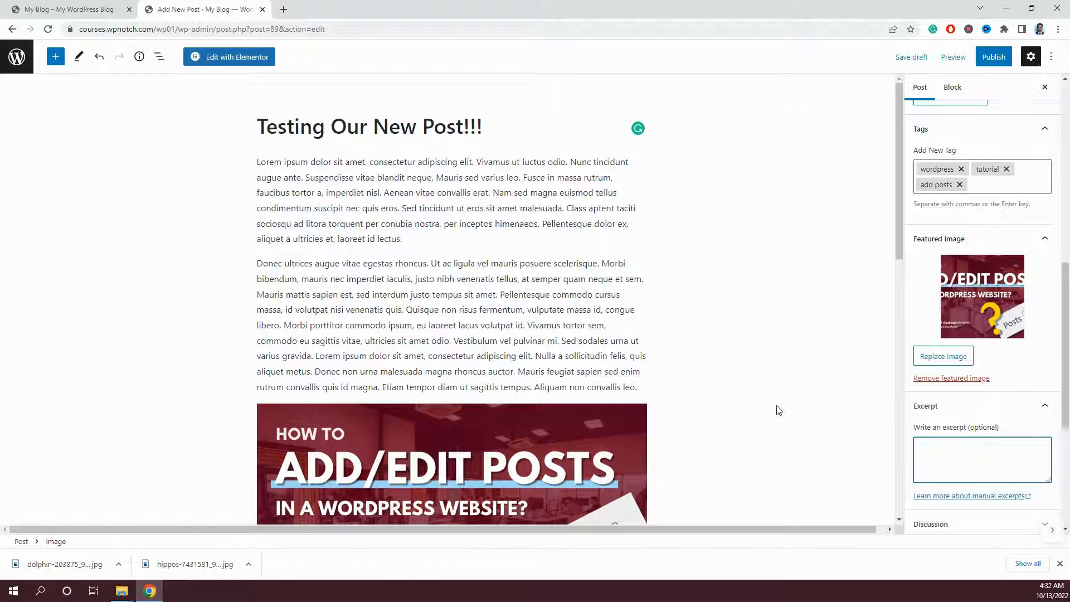
click(389, 178)
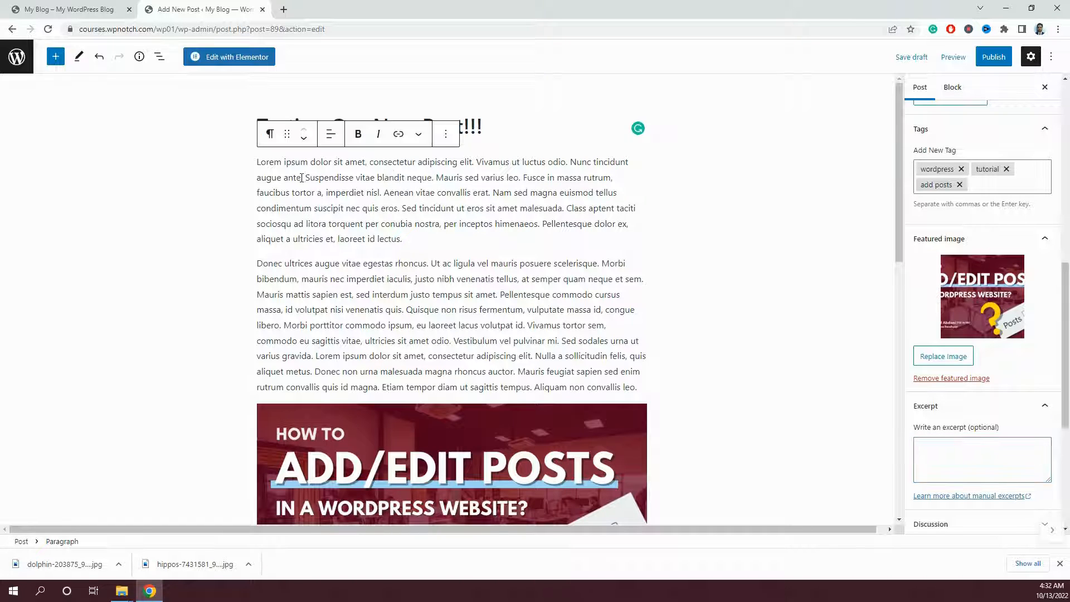
drag(301, 178, 268, 168)
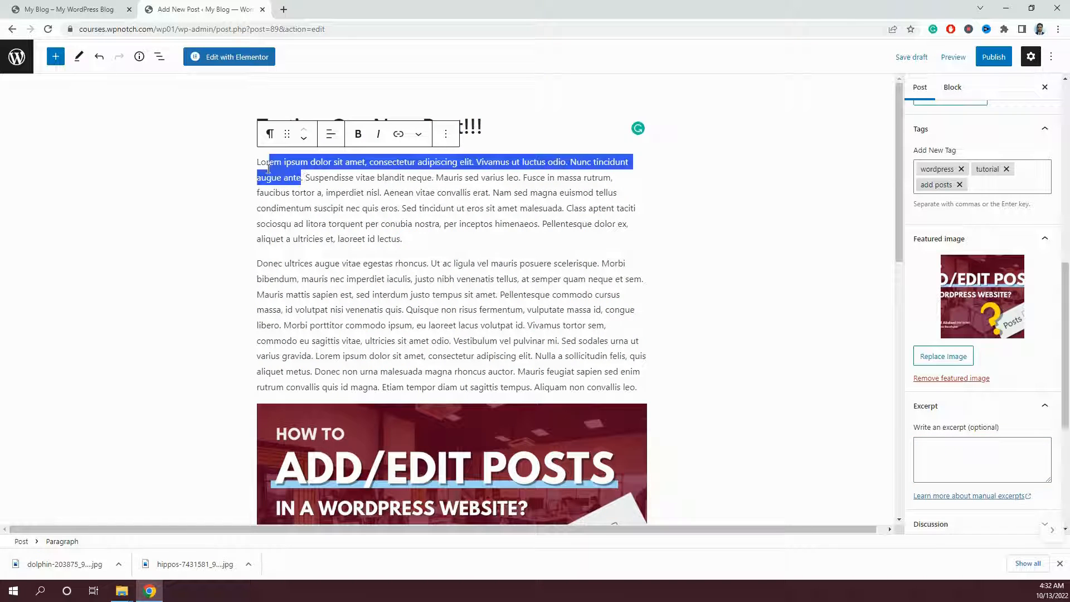
click(983, 461)
text(Lorem ipsum dolor sit amet, consectetur adipiscing elit. Vivamus ut luctus odio. Nunc tincidunt augue ante)
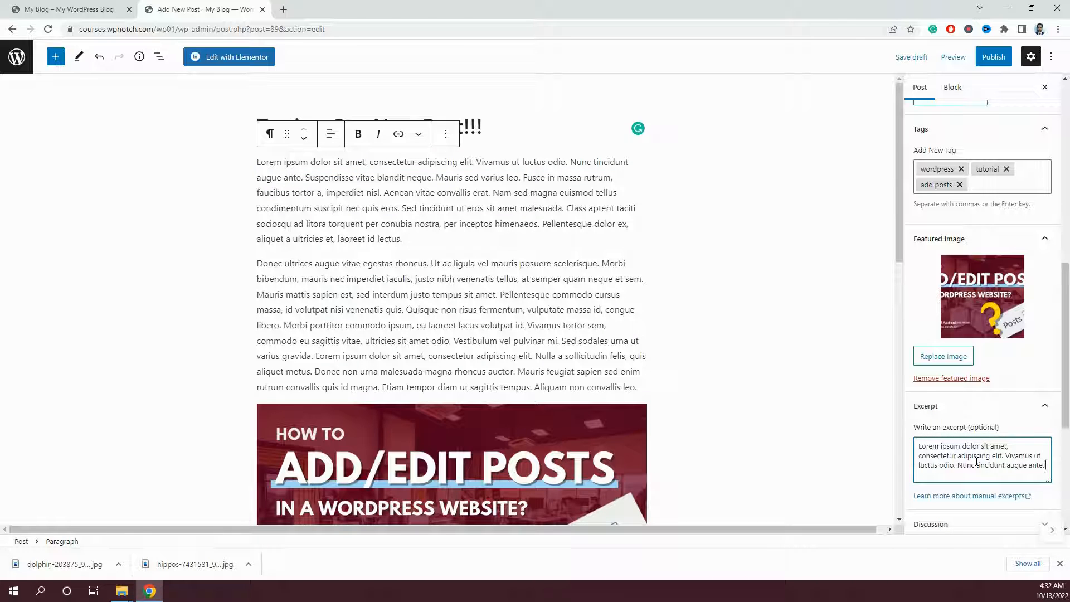
text(.)
Step: Review the post's discussion options, the theme page options and the remaining post settings
scroll(947, 424, down, 2)
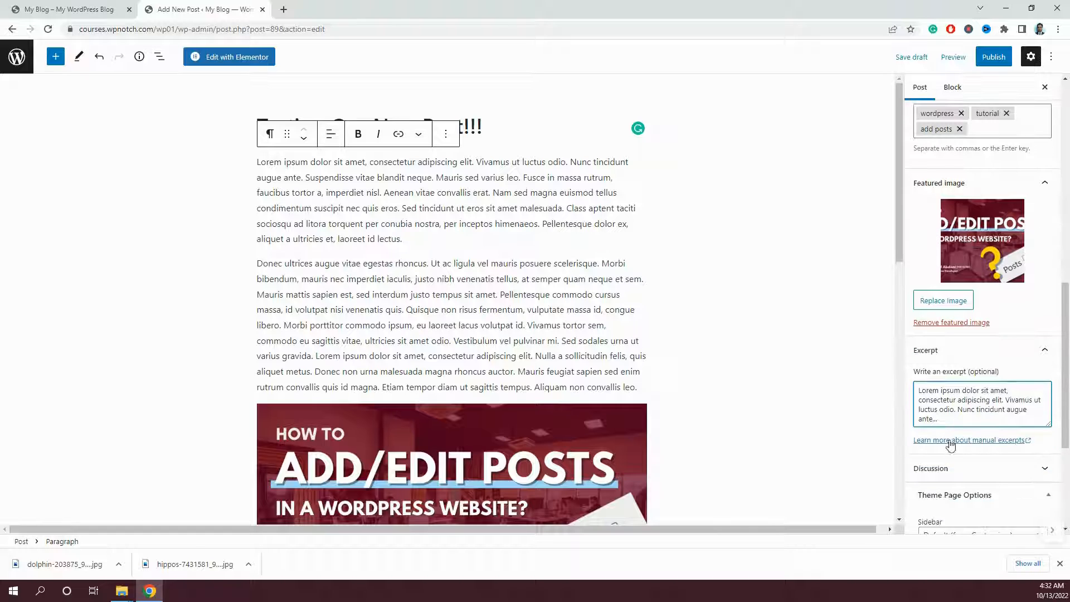
scroll(947, 423, down, 2)
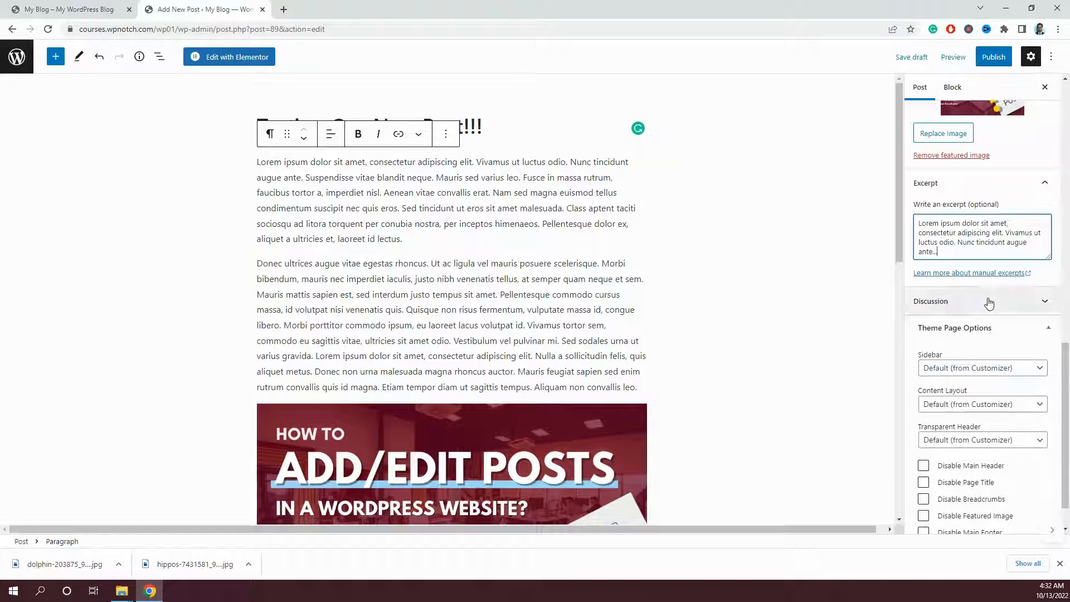
click(985, 304)
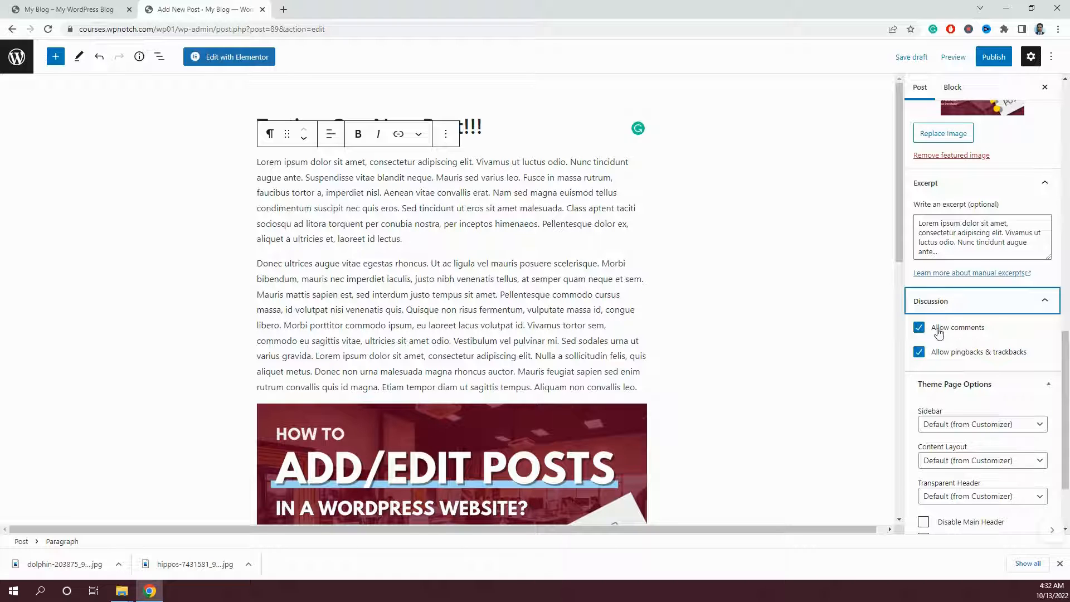
scroll(953, 407, down, 2)
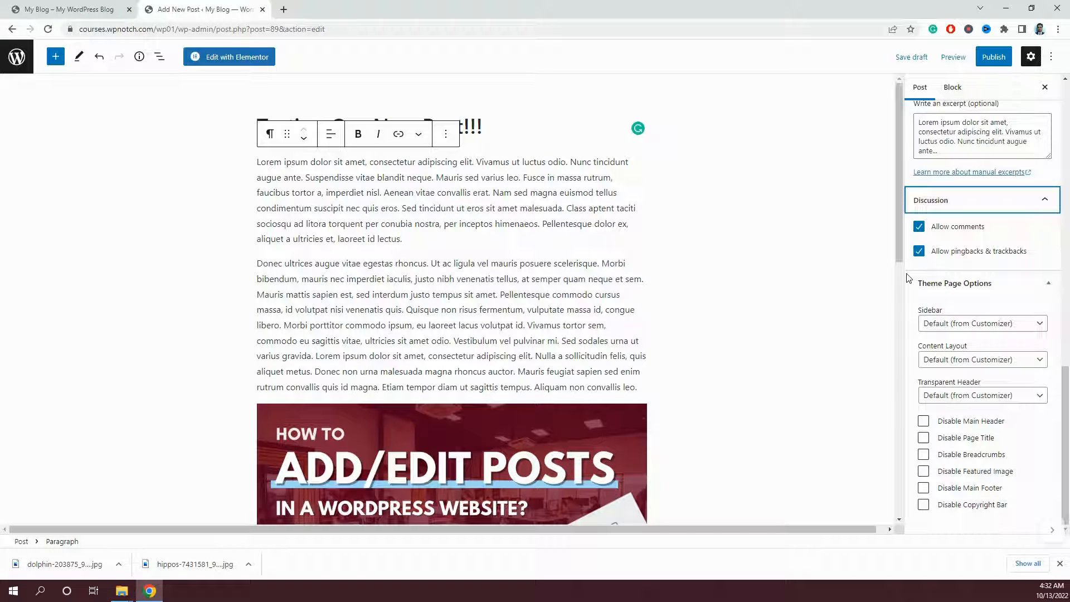
scroll(954, 277, up, 8)
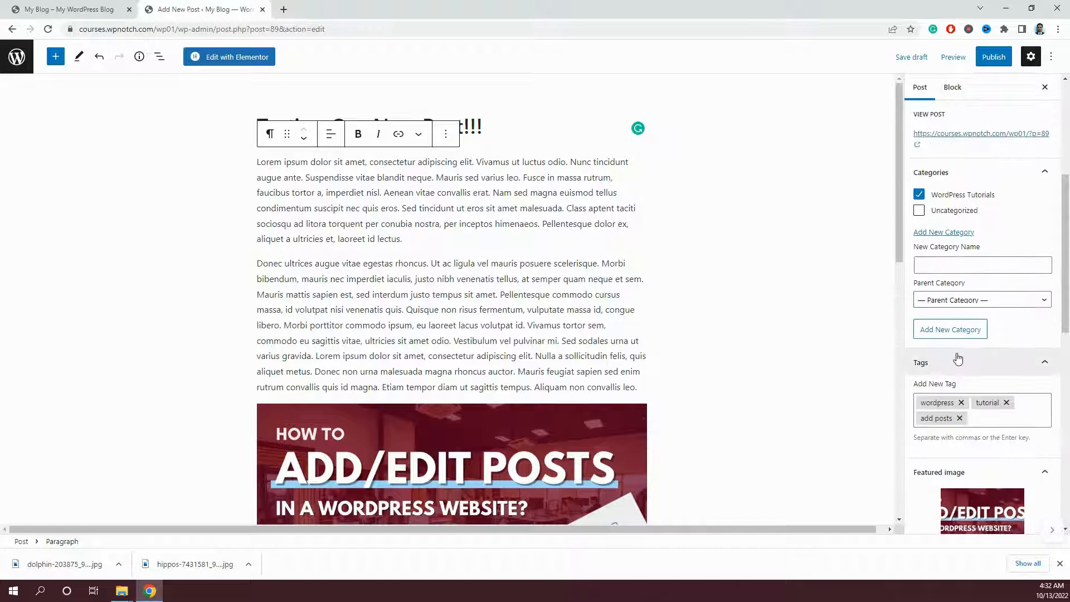
scroll(957, 383, up, 5)
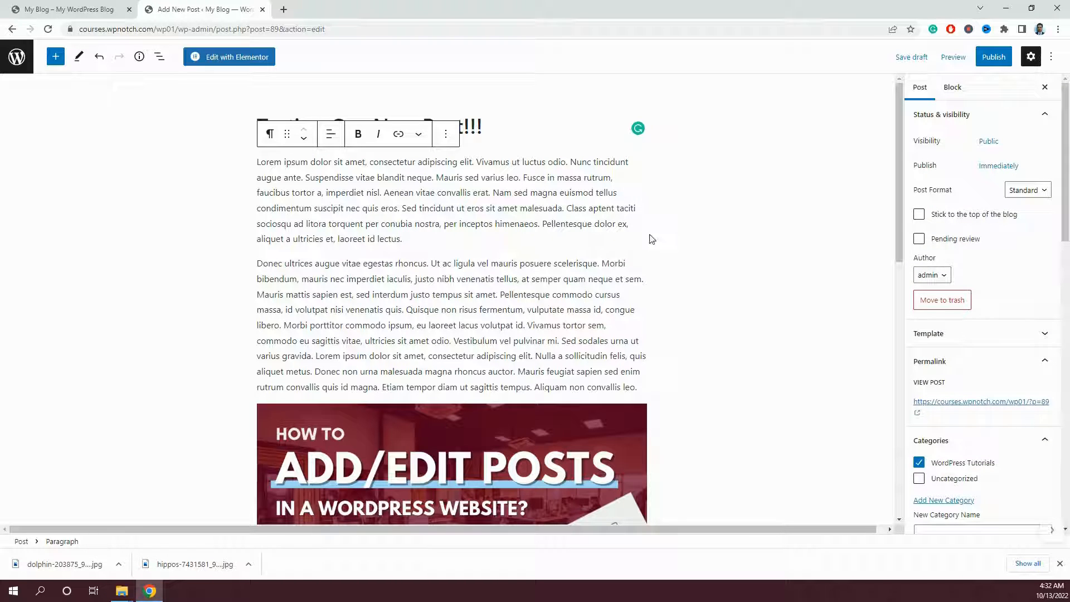
Step: Publish the post and open its live page
click(994, 57)
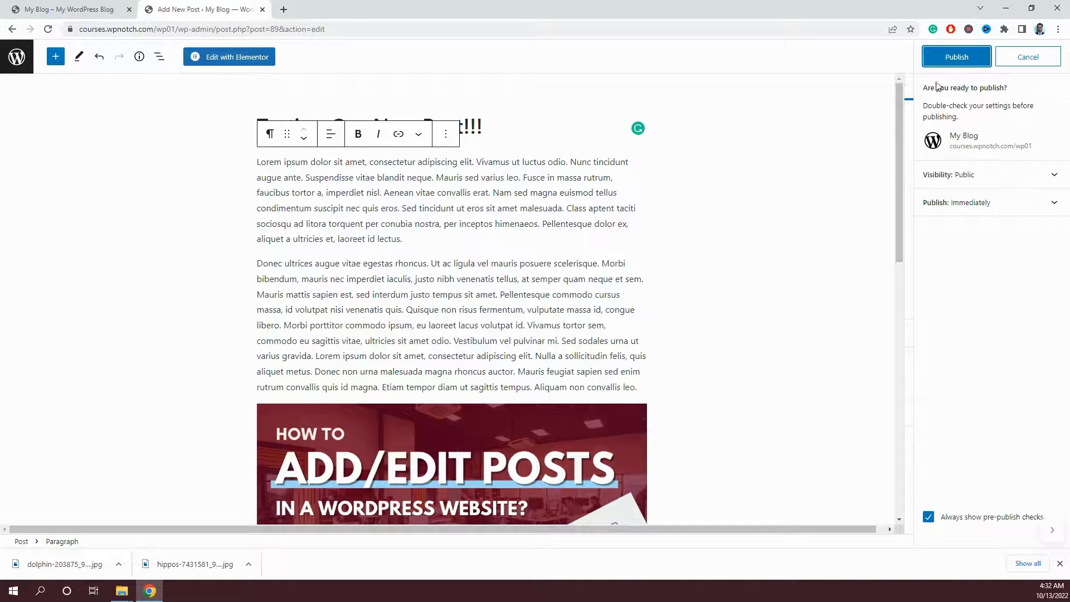
click(956, 57)
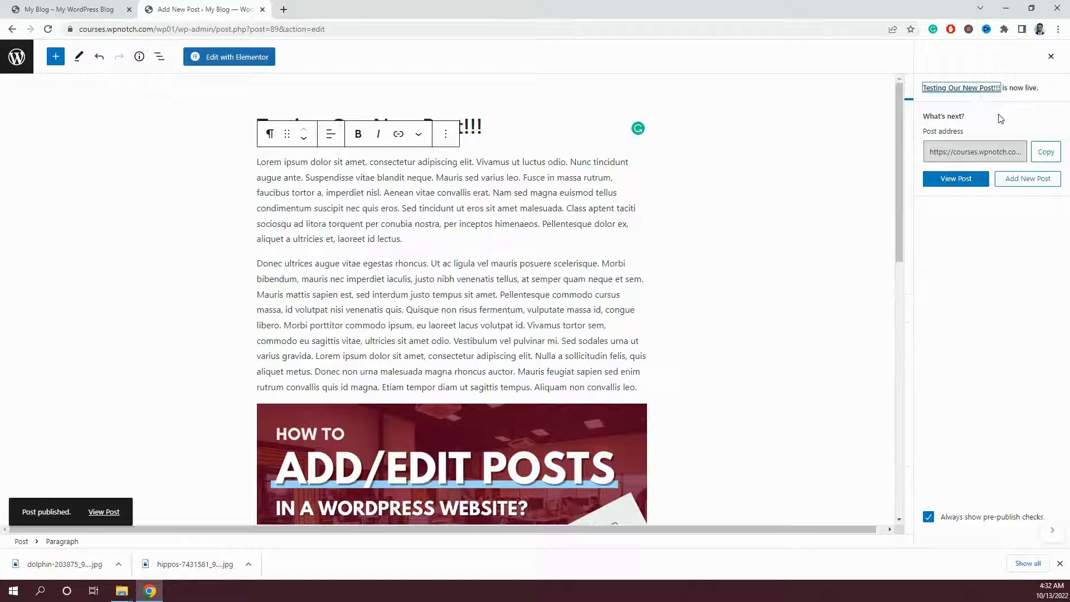
click(956, 179)
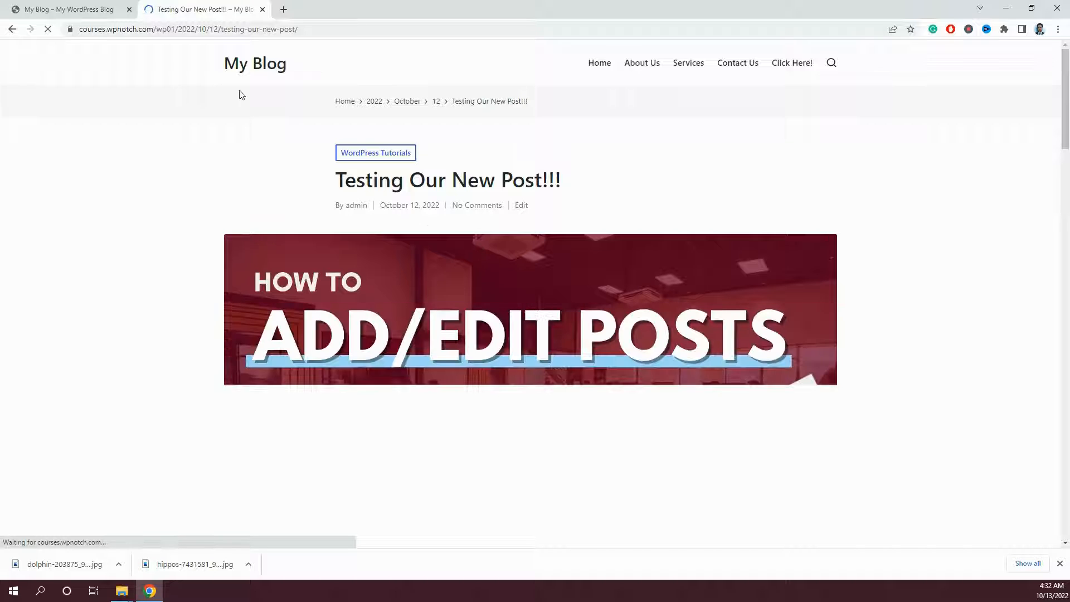
Step: Reload the blog's home page to check how the new post is listed
click(73, 9)
click(200, 26)
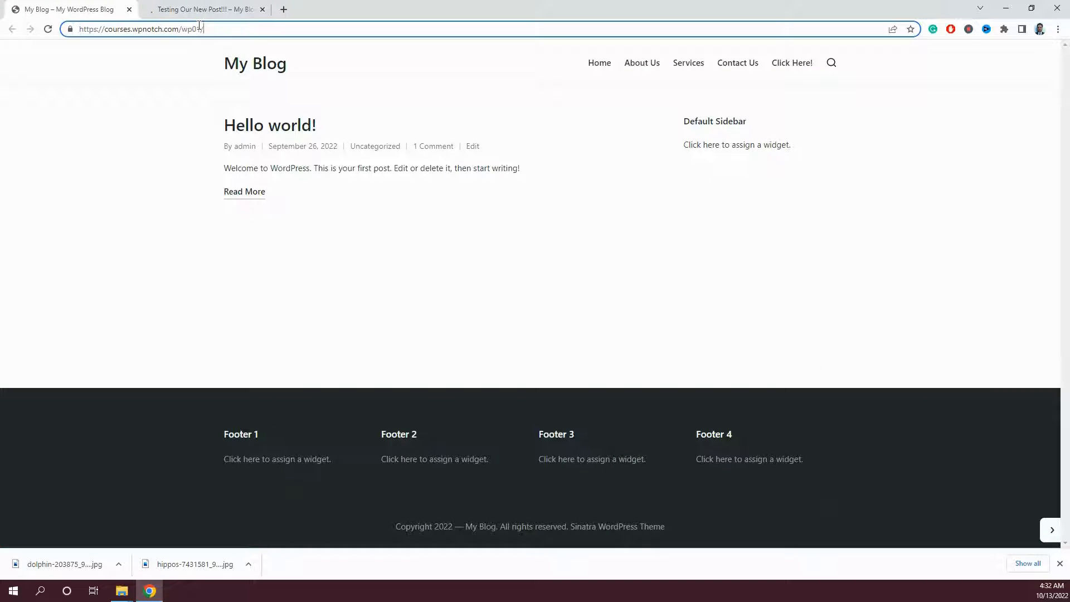
key(Return)
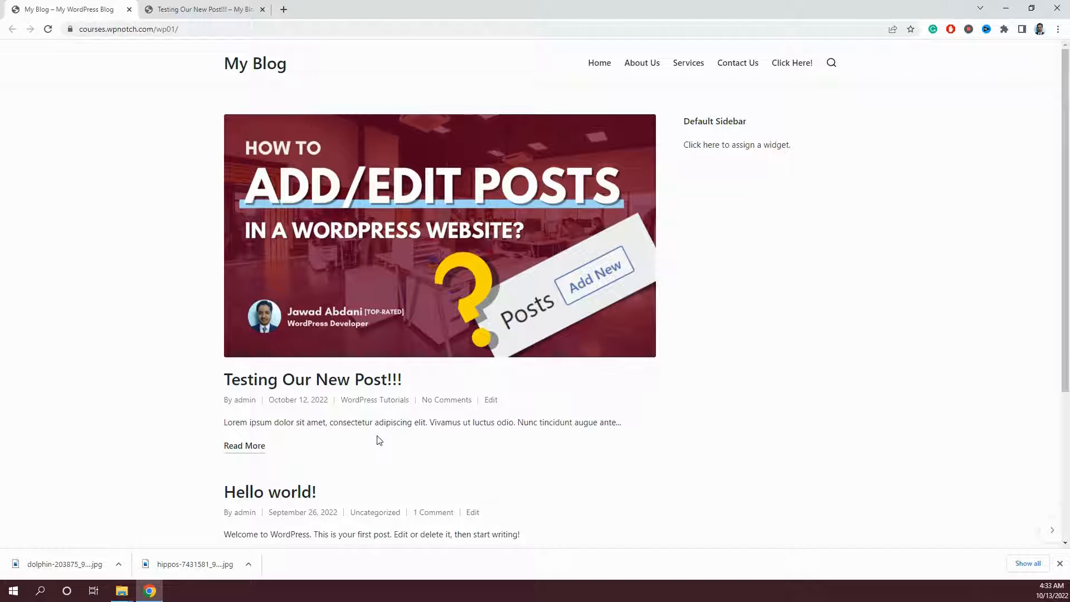
Step: Look through the published post's page, from its title and featured image down to its tags
click(206, 10)
scroll(404, 168, down, 8)
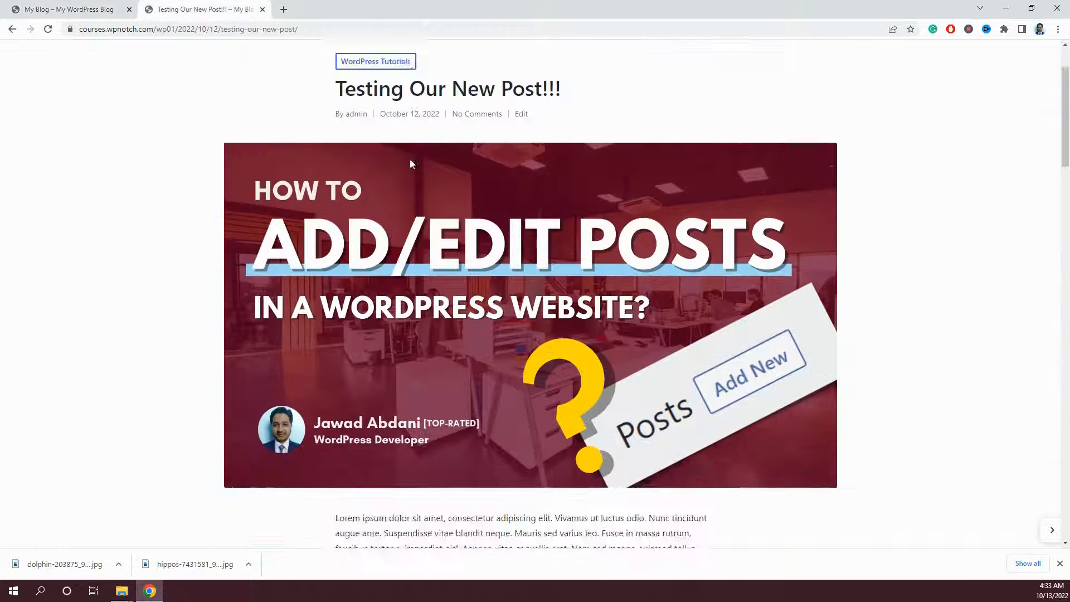
scroll(400, 179, down, 20)
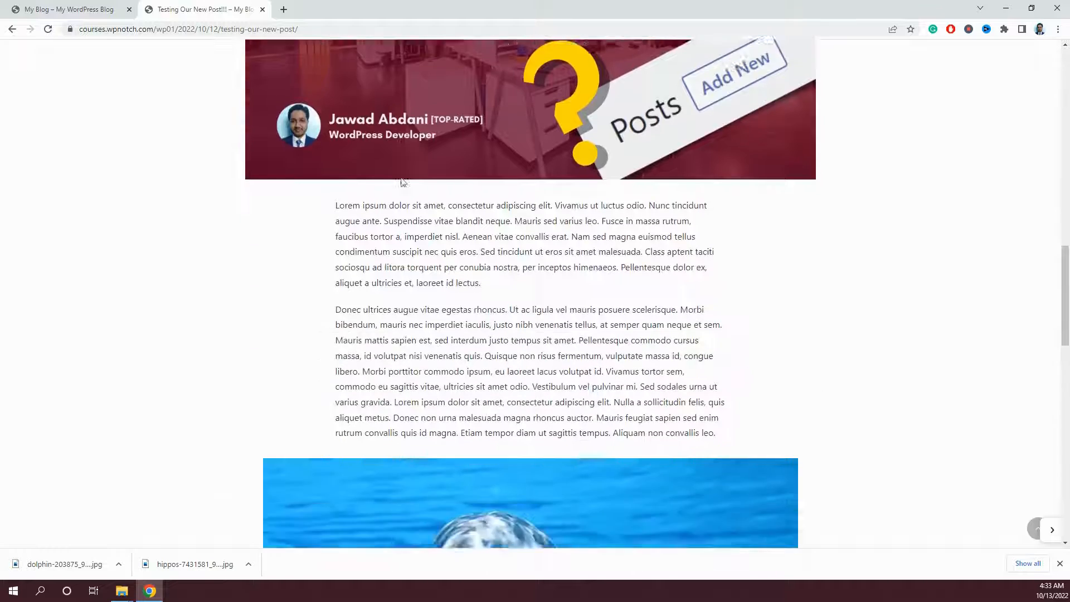
scroll(403, 178, up, 15)
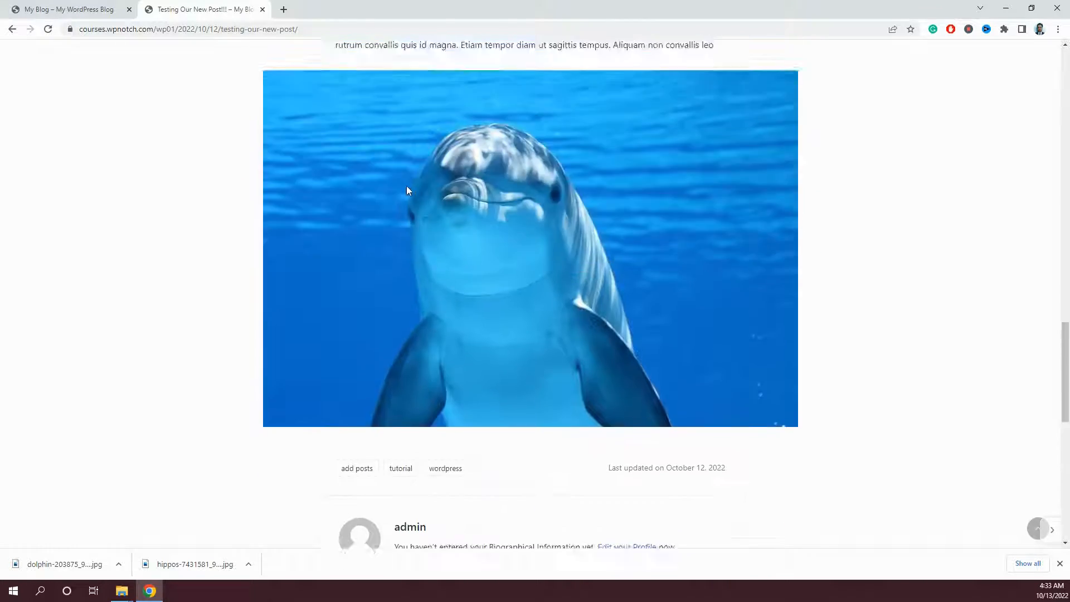
scroll(412, 204, up, 10)
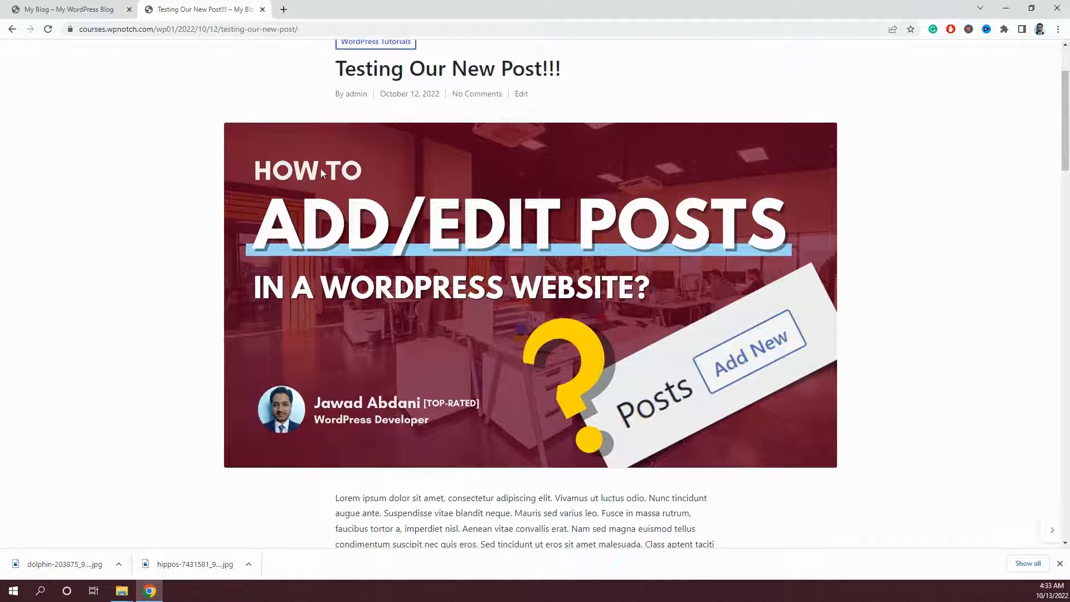
scroll(320, 170, up, 2)
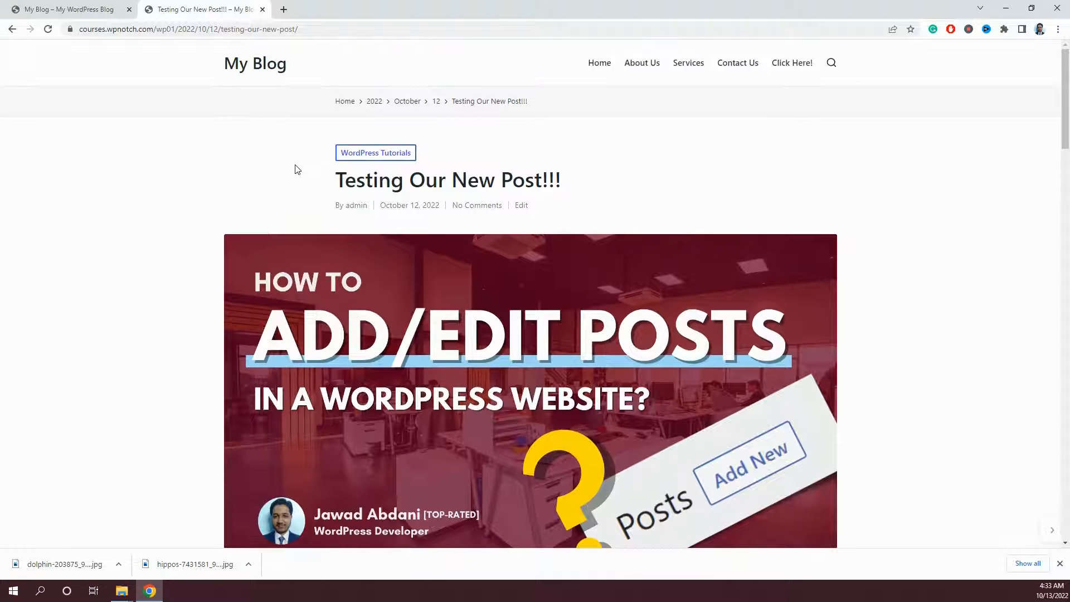
Step: Open the site's WordPress admin dashboard in a new browser tab at courses.wpnotch.com/wp01/wp-admin
click(284, 10)
click(195, 10)
drag(154, 29, 79, 28)
drag(202, 29, 80, 28)
key(ctrl+c)
click(303, 9)
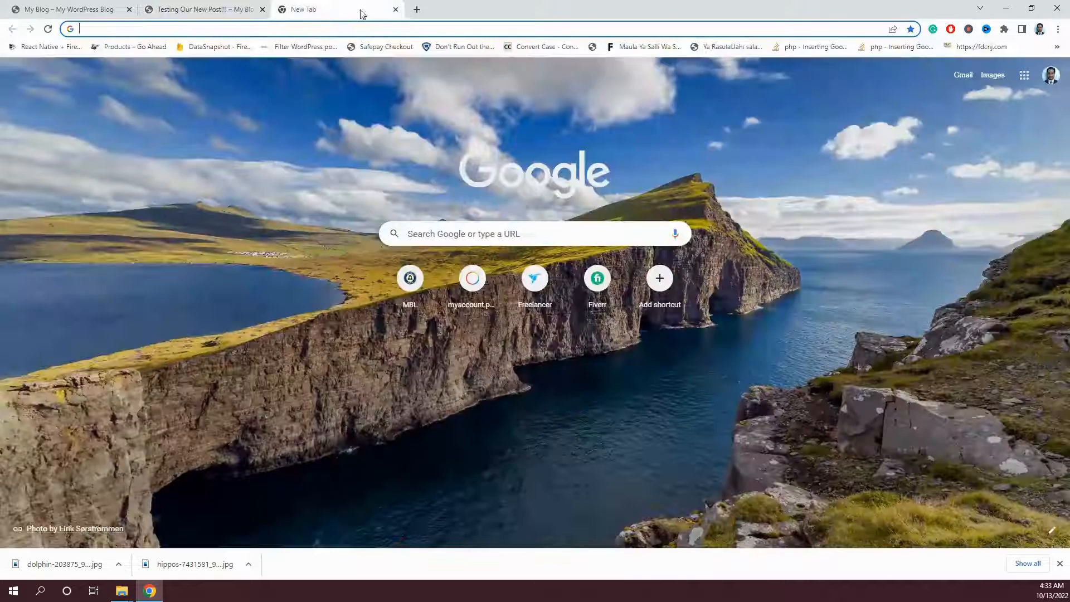
key(ctrl+v)
text(/wp-)
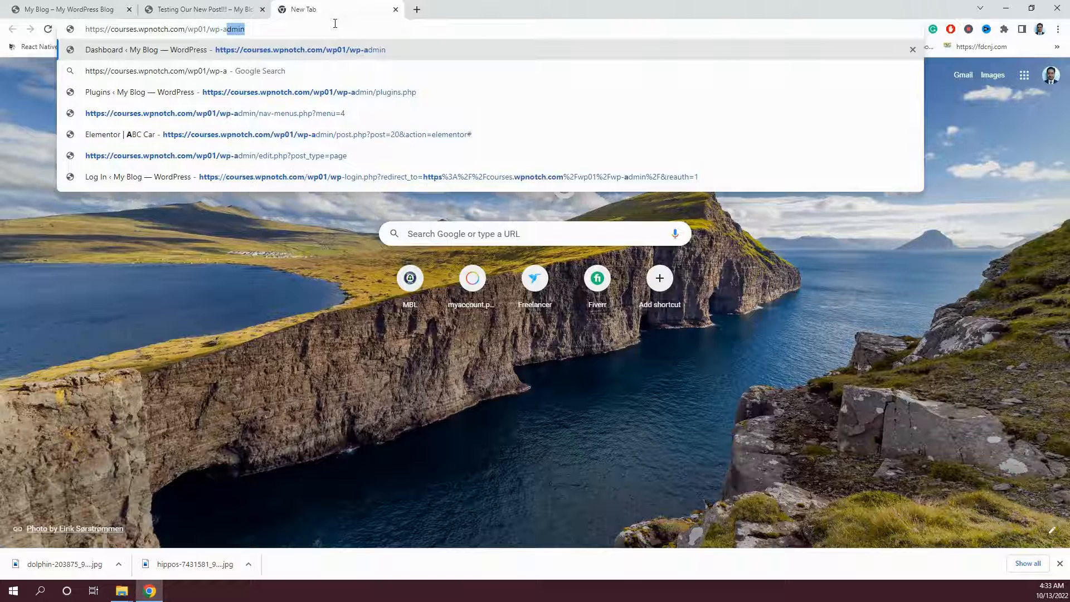
key(Return)
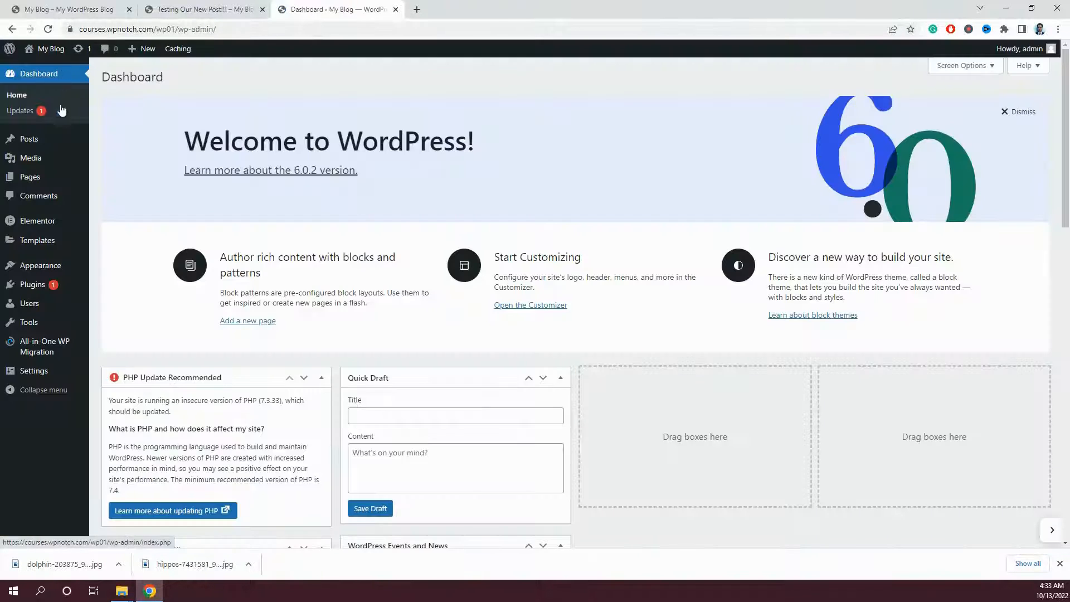
Step: Go to the list of all posts and open "Testing Our New Post!!!" for editing
click(62, 143)
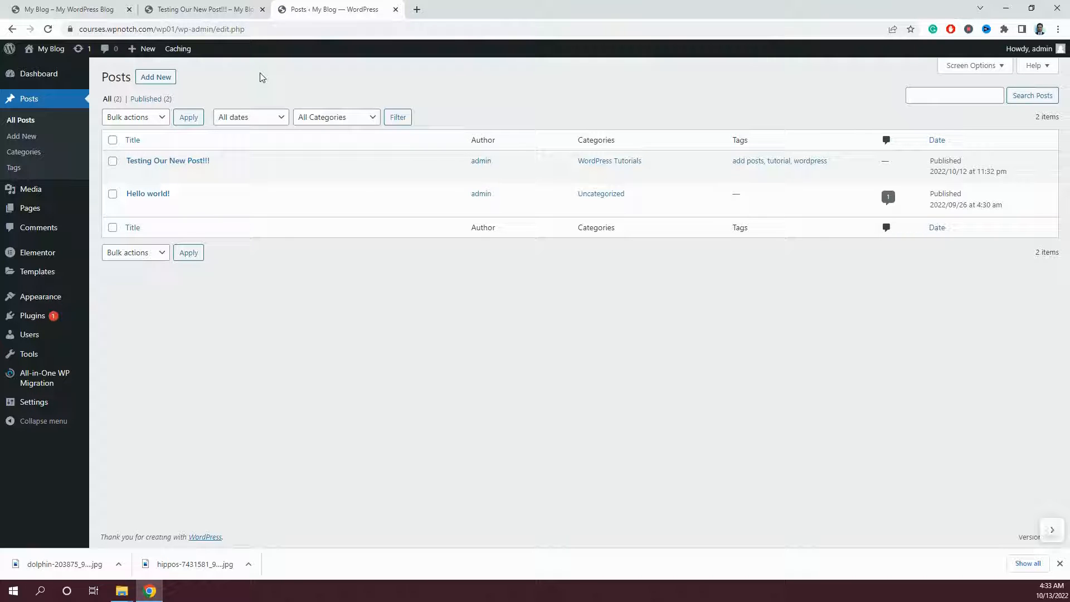
mouse_move(143, 176)
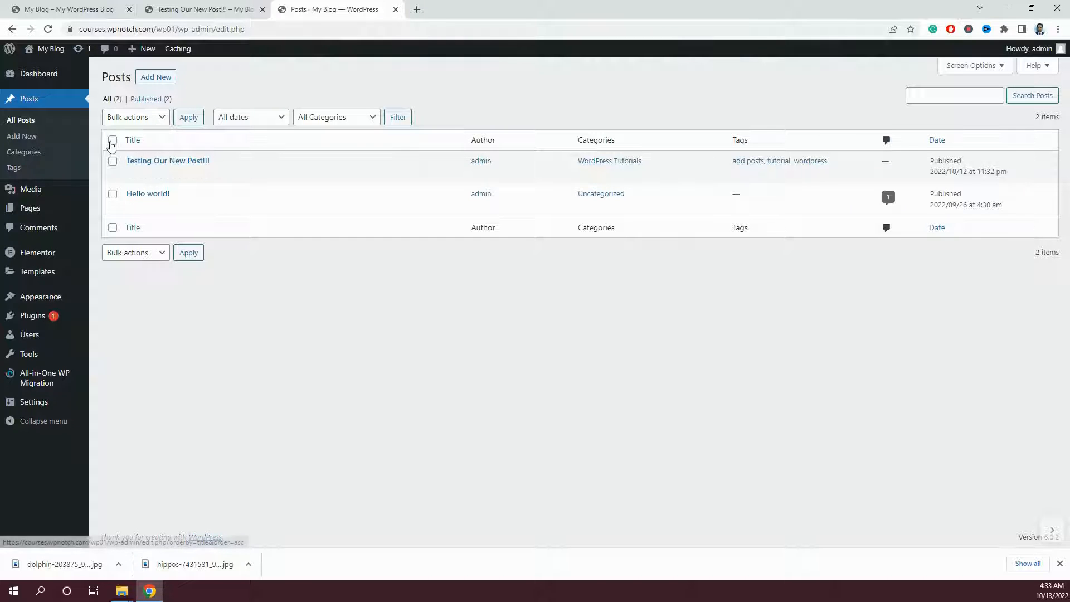
mouse_move(165, 160)
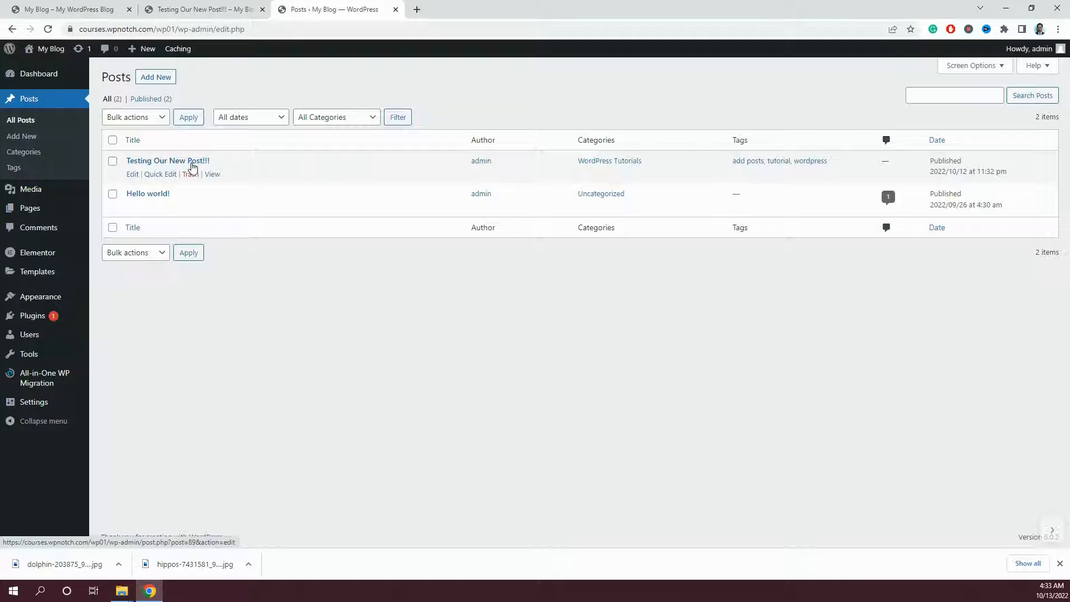
click(133, 174)
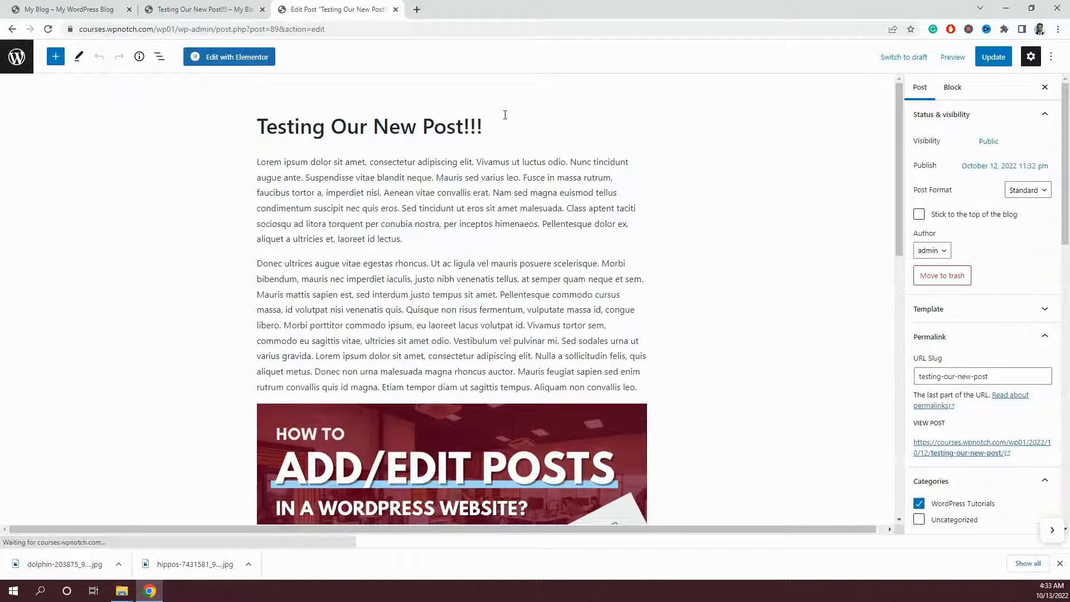
Step: Replace the post's title with "How to EDIT a POST in a WordPress Website?"
drag(488, 126, 253, 134)
click(253, 135)
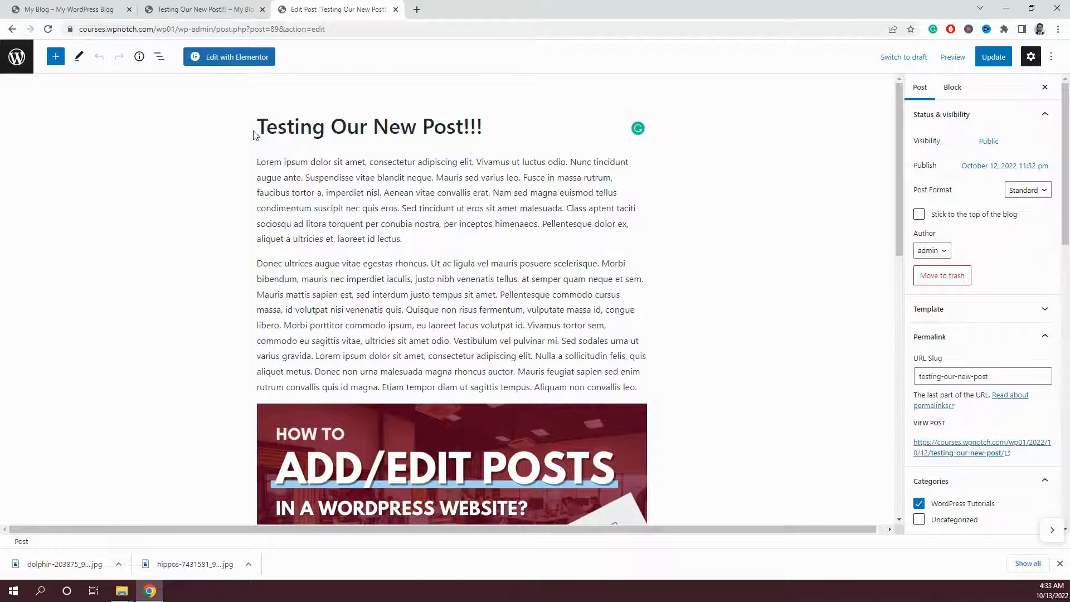
triple_click(262, 129)
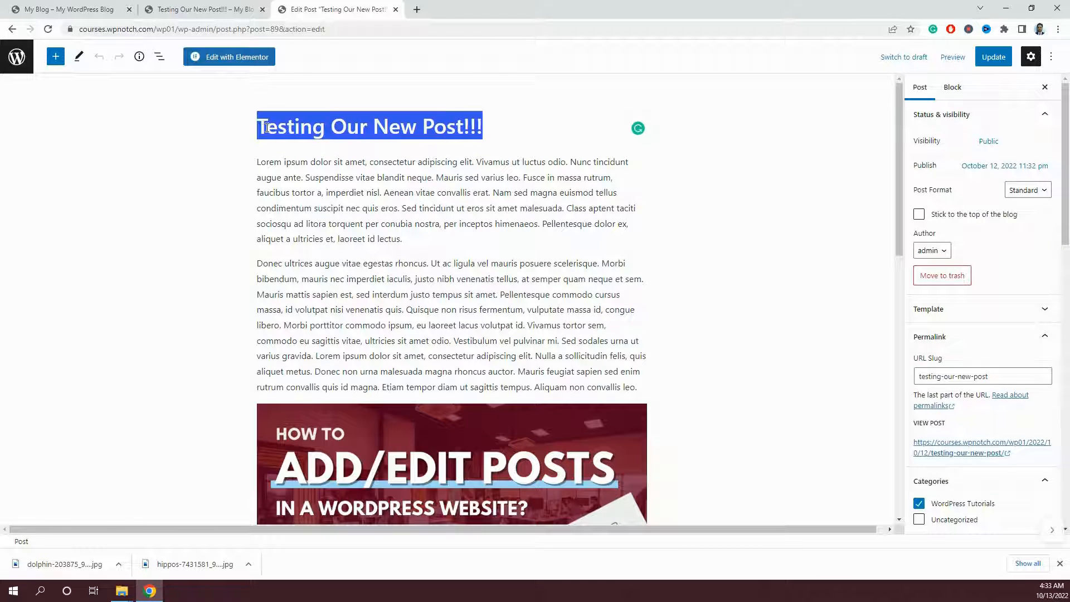
text(How to EDIT)
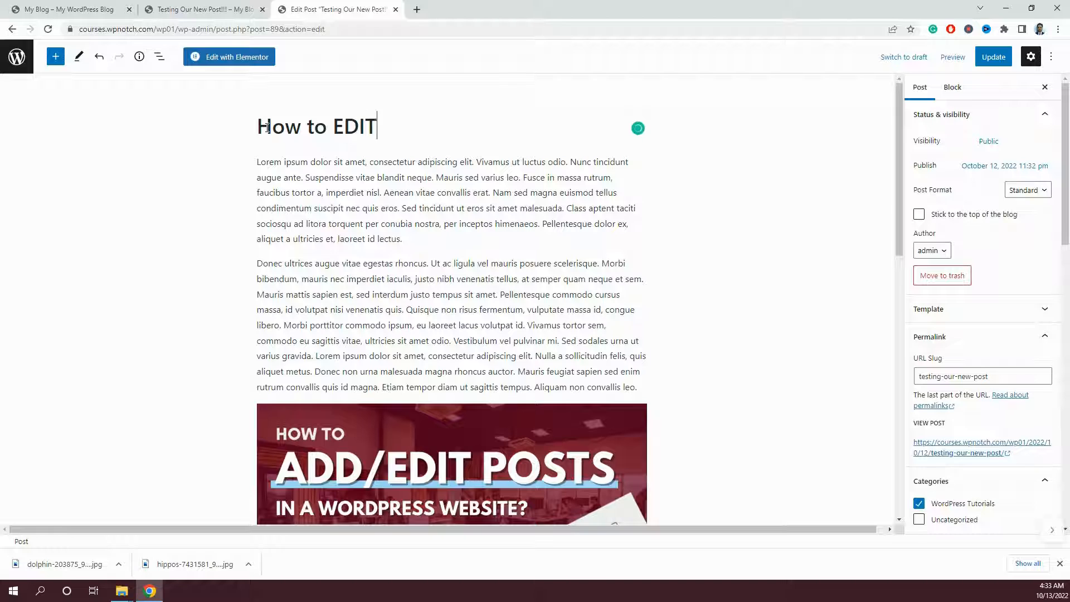
text( a POST in a Wo)
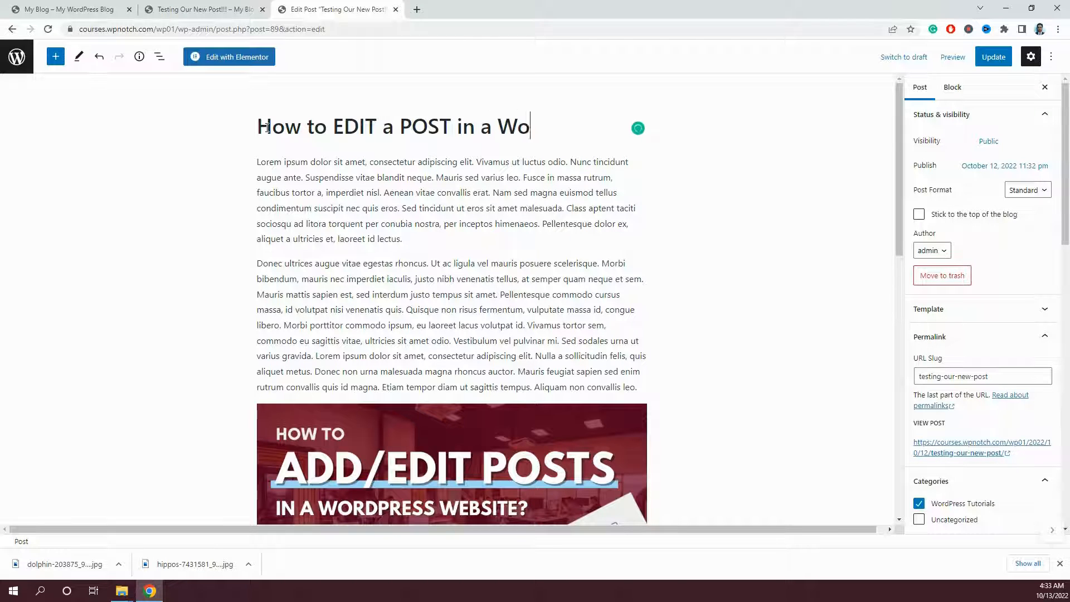
text(rdPress W)
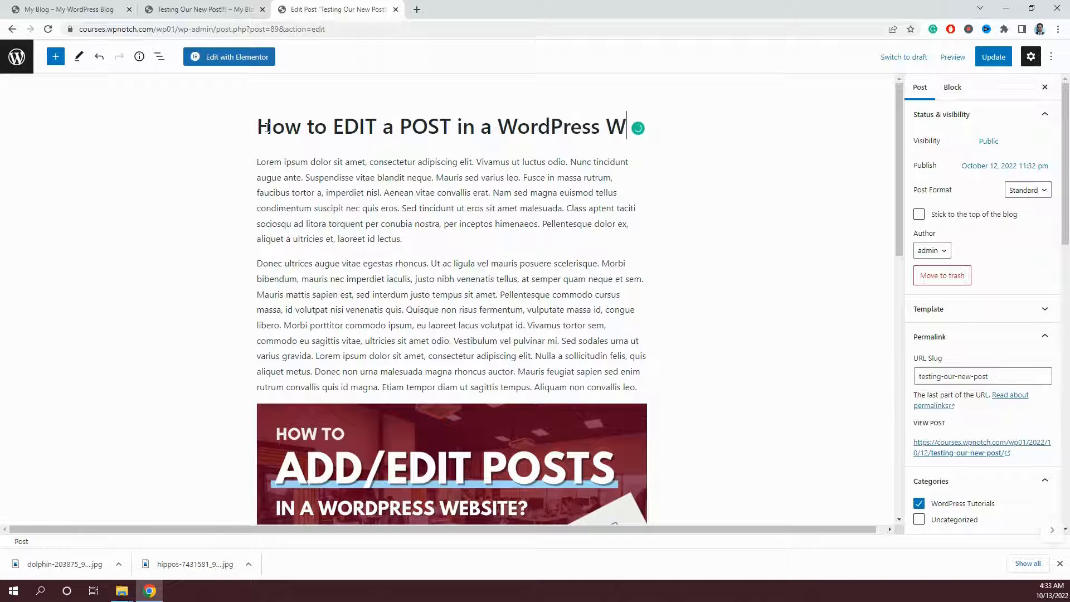
text(ebsite)
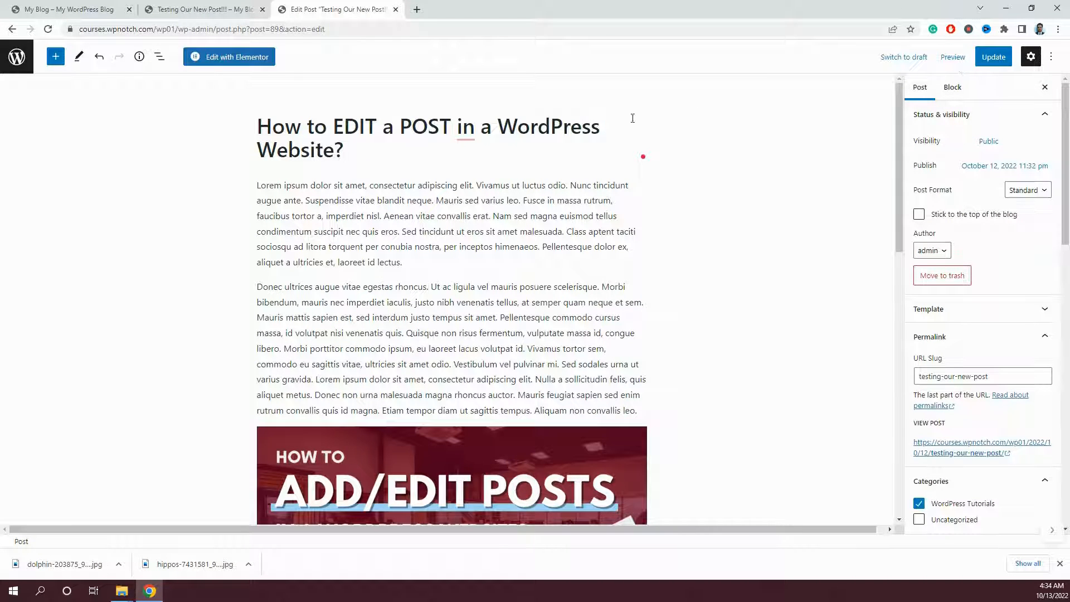
Step: Update the post and reload its live page to check the edited title
click(991, 58)
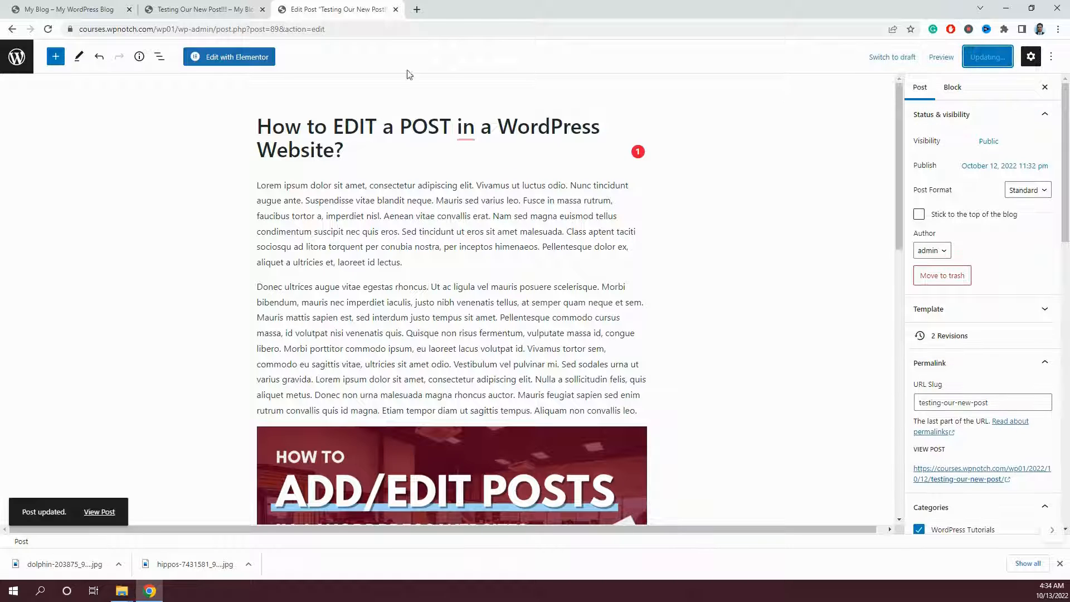
click(214, 10)
click(224, 31)
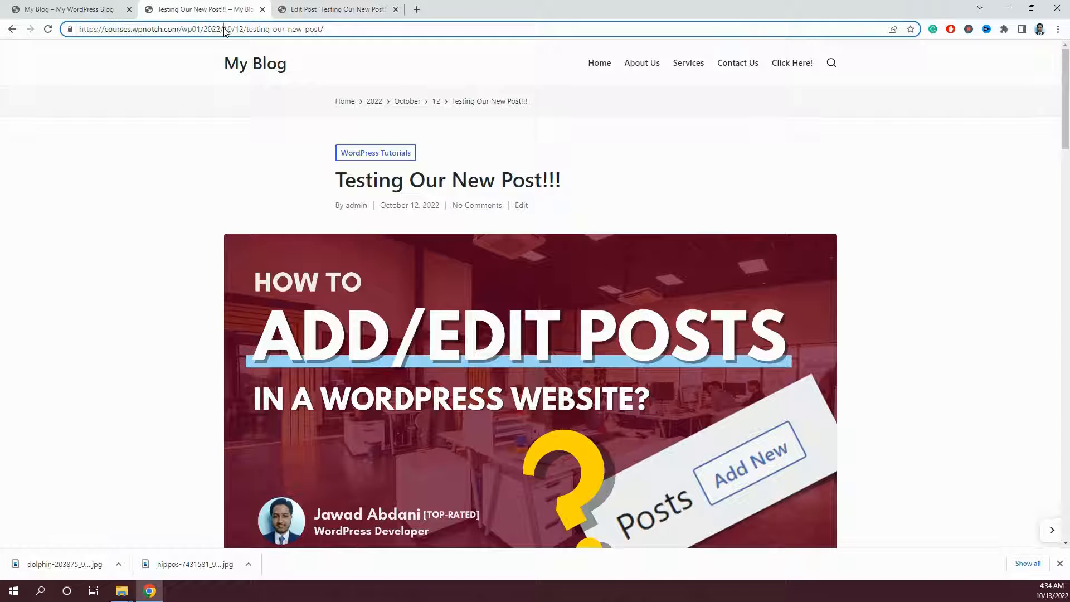
key(Return)
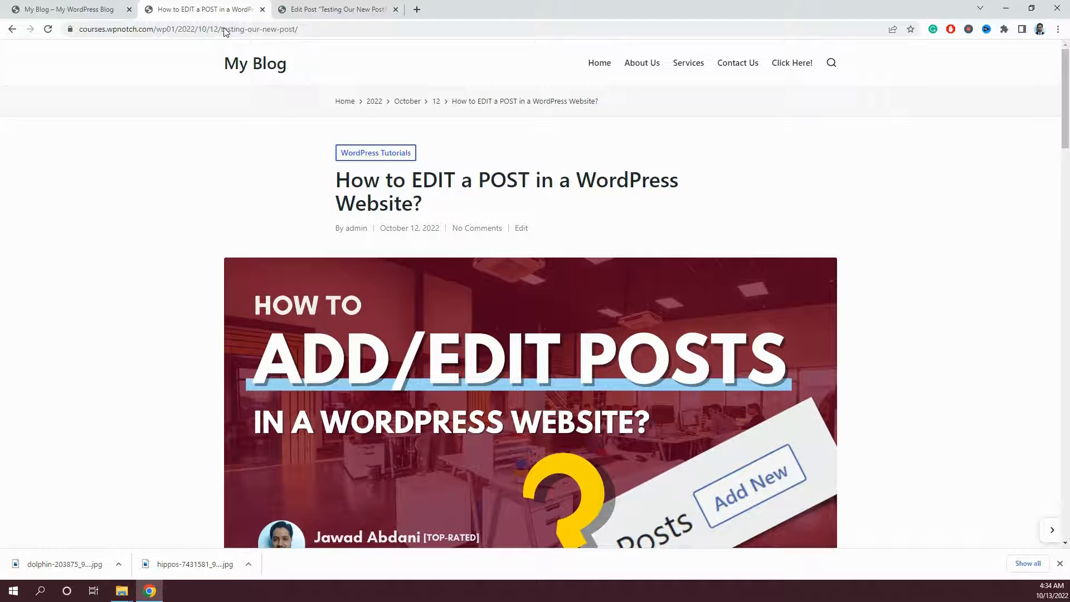
Step: Compare the URL slug in the post's permalink settings with the ending of the live page's address
click(275, 7)
scroll(295, 164, down, 4)
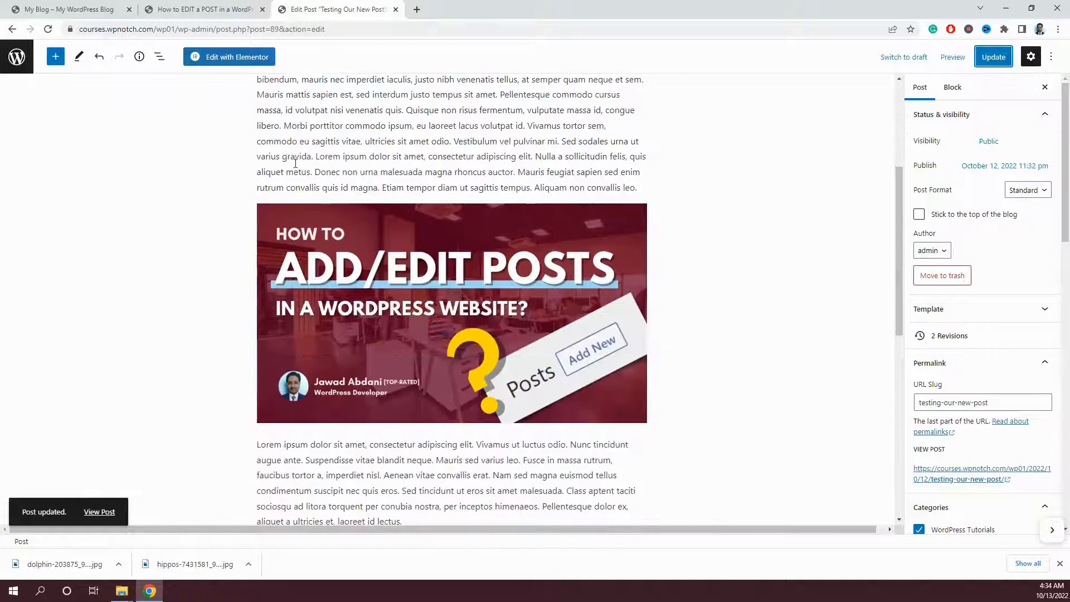
scroll(295, 163, down, 4)
click(957, 402)
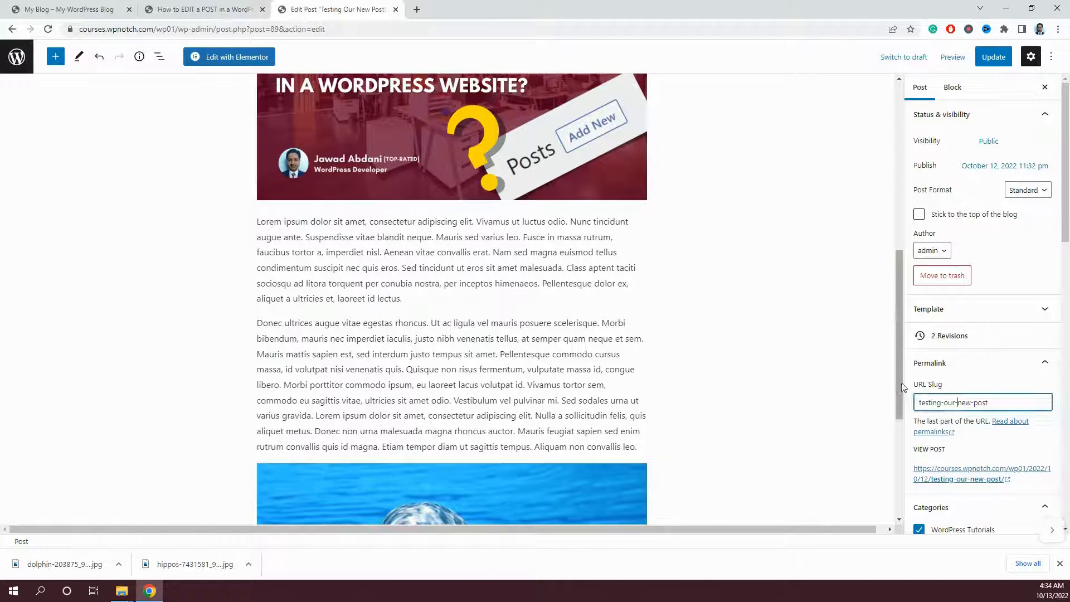
click(903, 387)
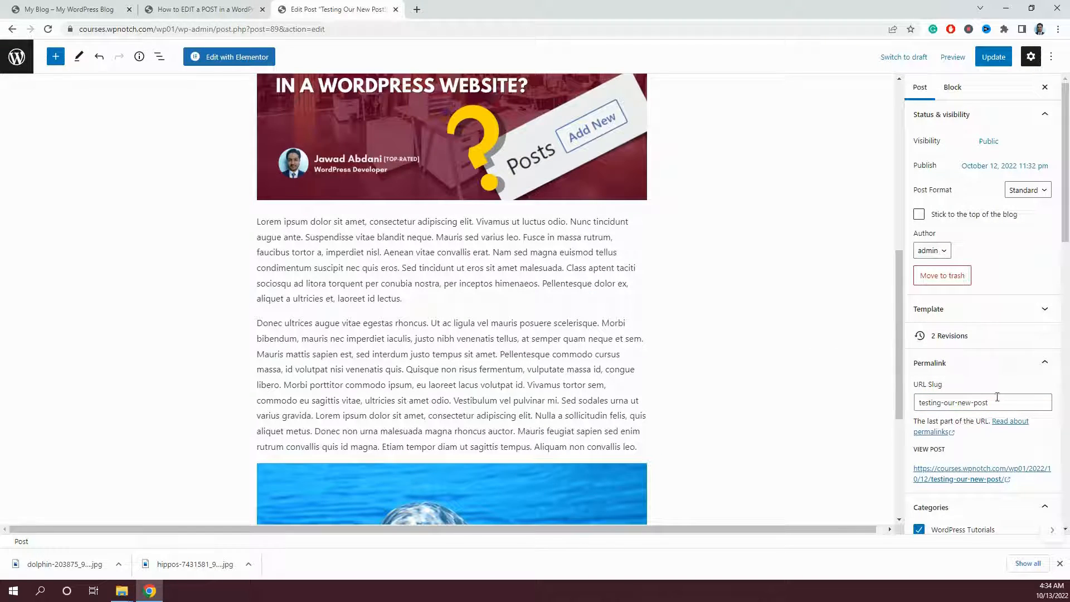
click(200, 8)
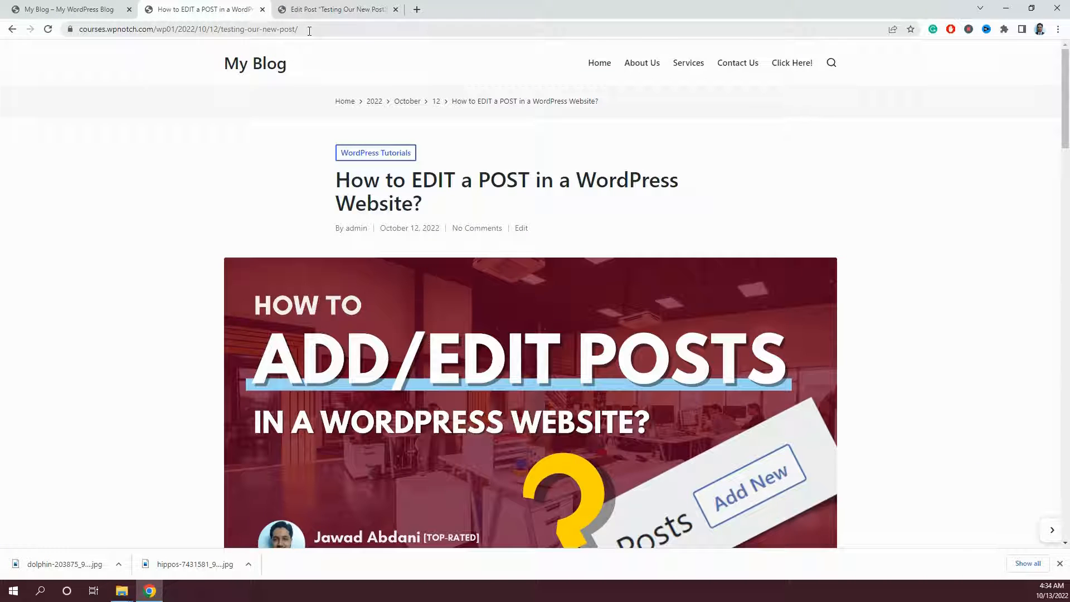
drag(309, 31, 234, 26)
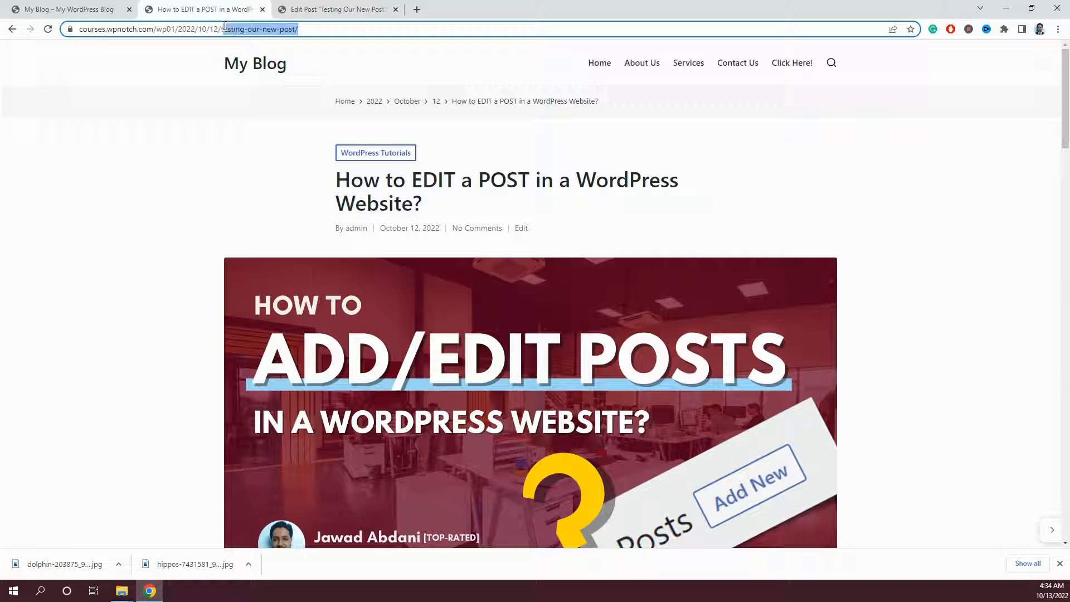
click(318, 9)
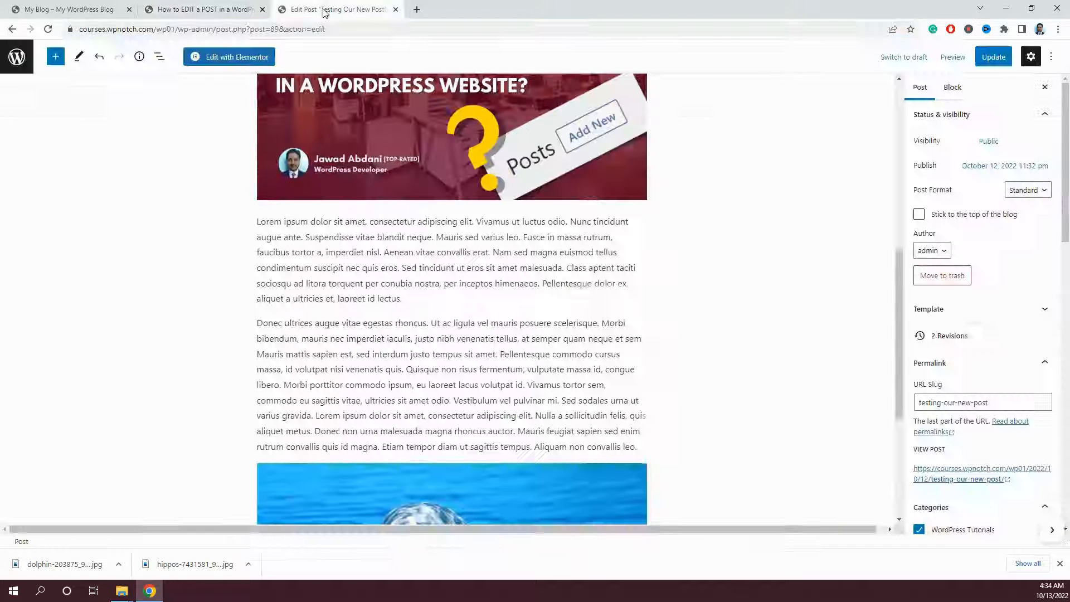
drag(1001, 403, 916, 403)
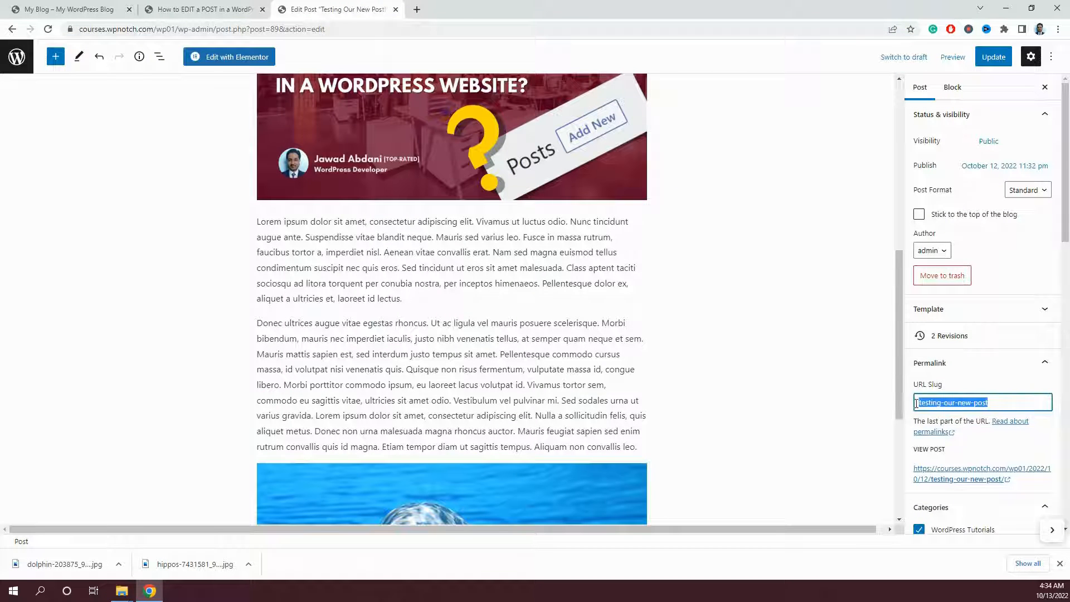
Step: Look through the post's editable settings, from categories and tags to featured image, excerpt and discussion
scroll(914, 406, down, 6)
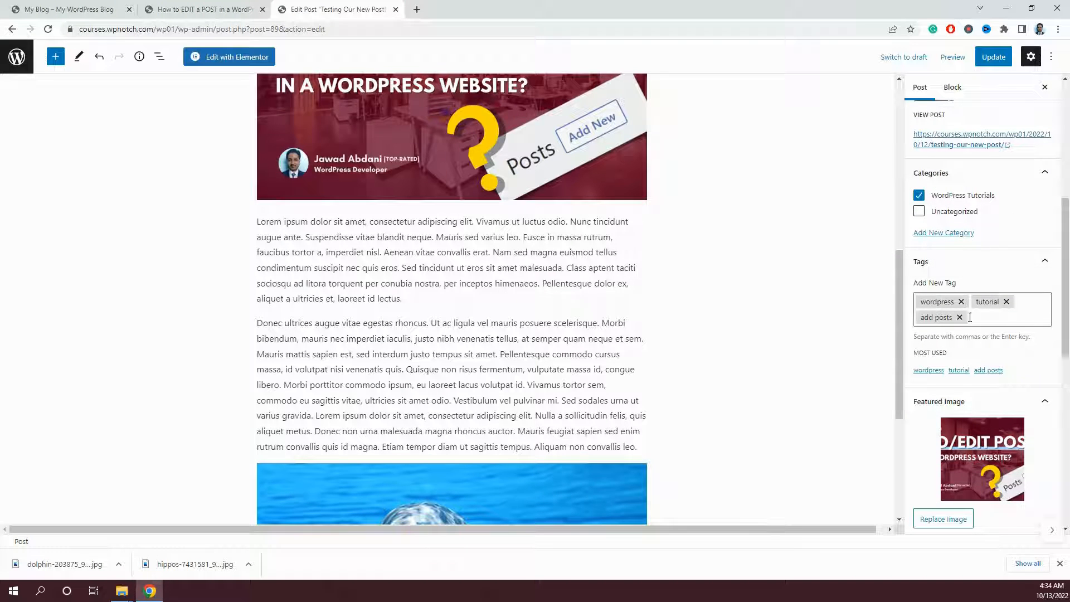
scroll(922, 382, down, 5)
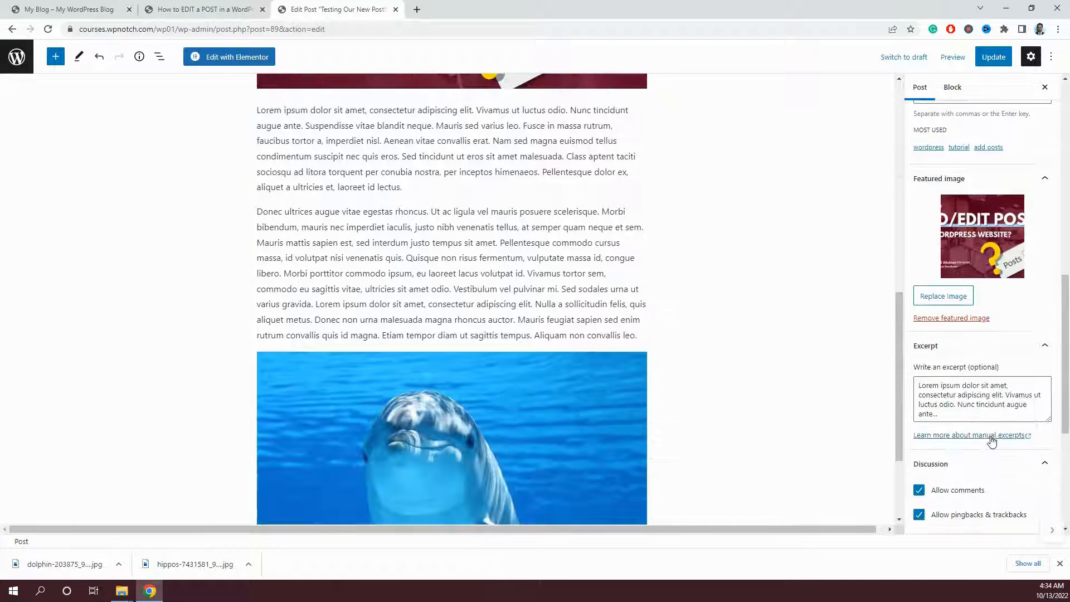
scroll(991, 440, down, 4)
scroll(932, 401, up, 11)
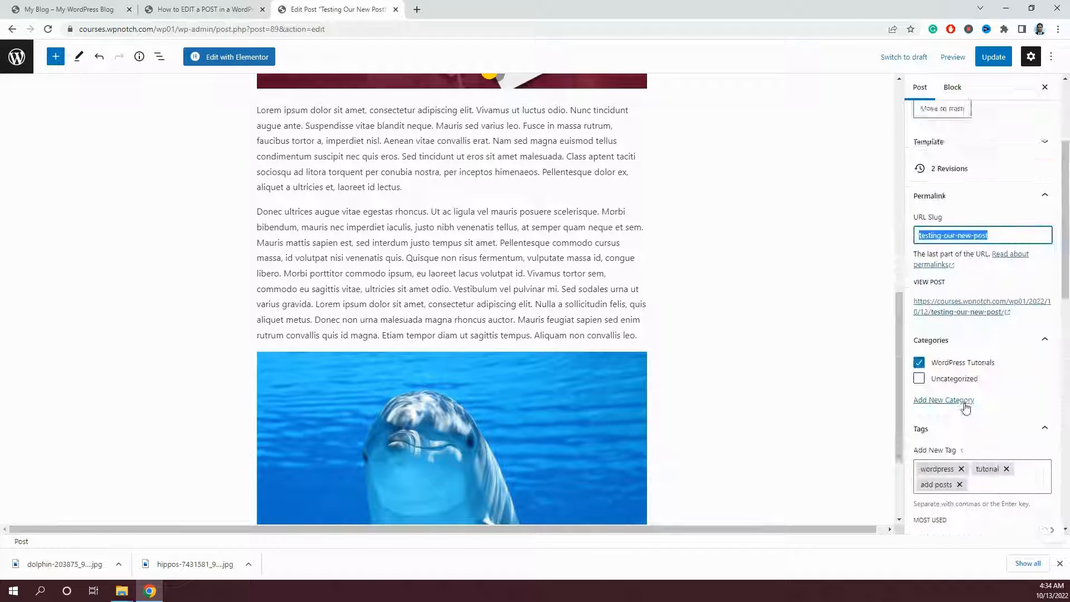
scroll(965, 408, up, 3)
scroll(577, 268, up, 5)
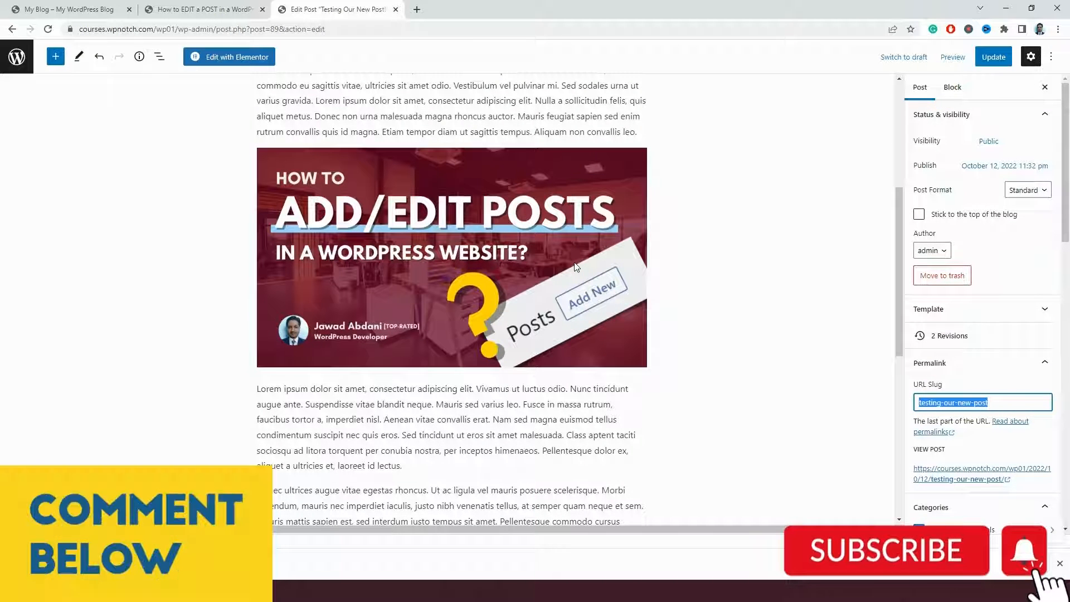